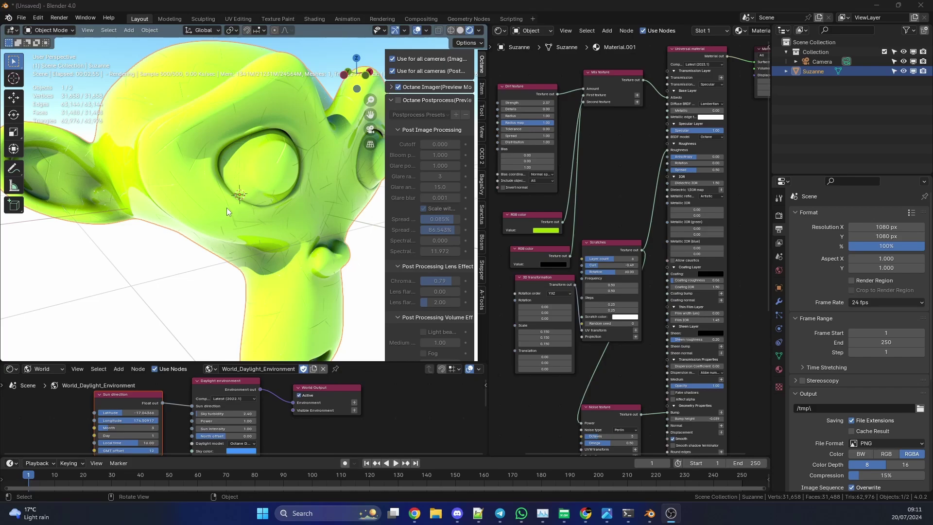
Glance at Suzanne's UV layout in UV Editing, then return to Layout and select the Camera.
scroll(226, 208, "down", 3)
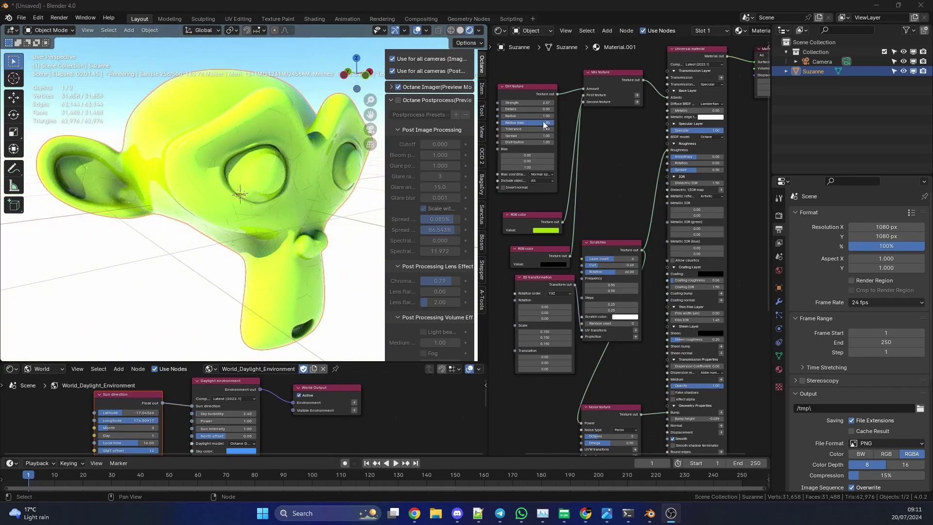
mouse_move(204, 199)
middle_mouse_down()
mouse_move(223, 190)
mouse_move(185, 205)
mouse_move(199, 211)
middle_mouse_up()
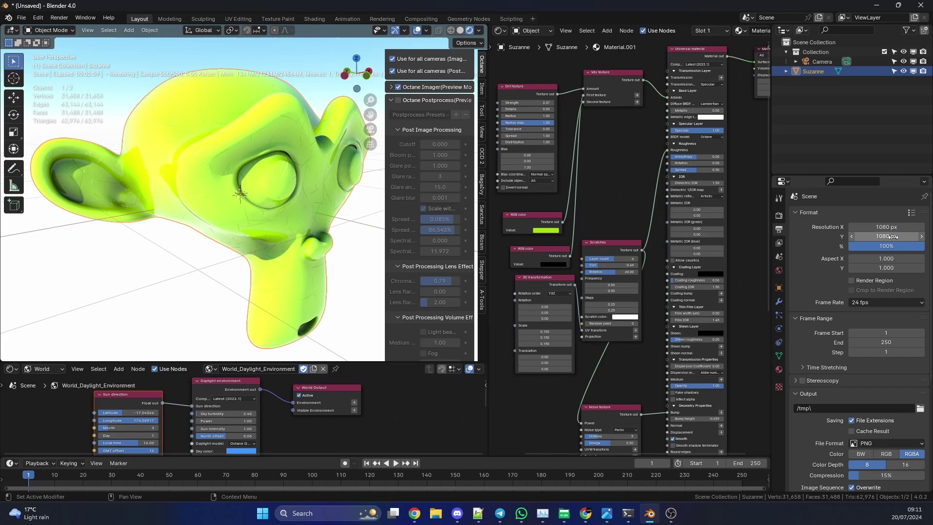
left_click(238, 19)
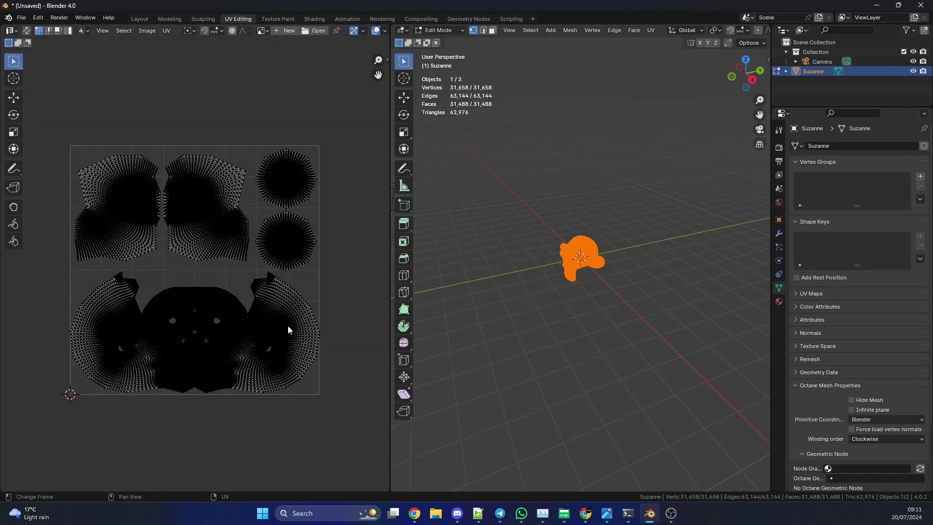
left_click(135, 18)
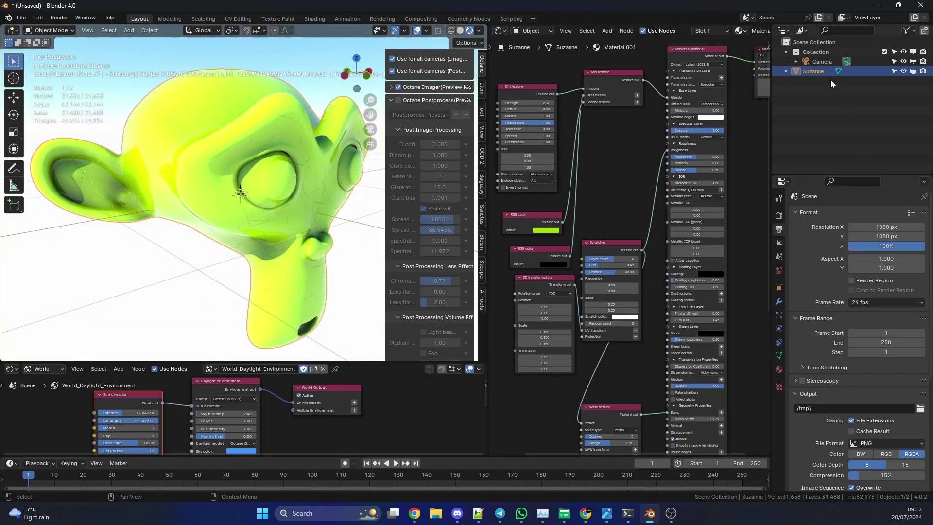
left_click(819, 61)
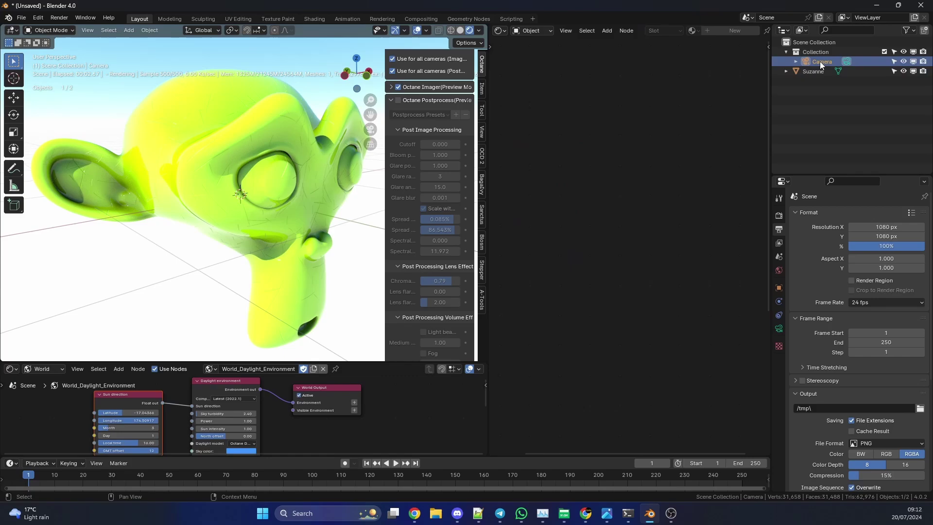
Set the camera's Octane Camera type to Baking in Object Data properties.
left_click(779, 329)
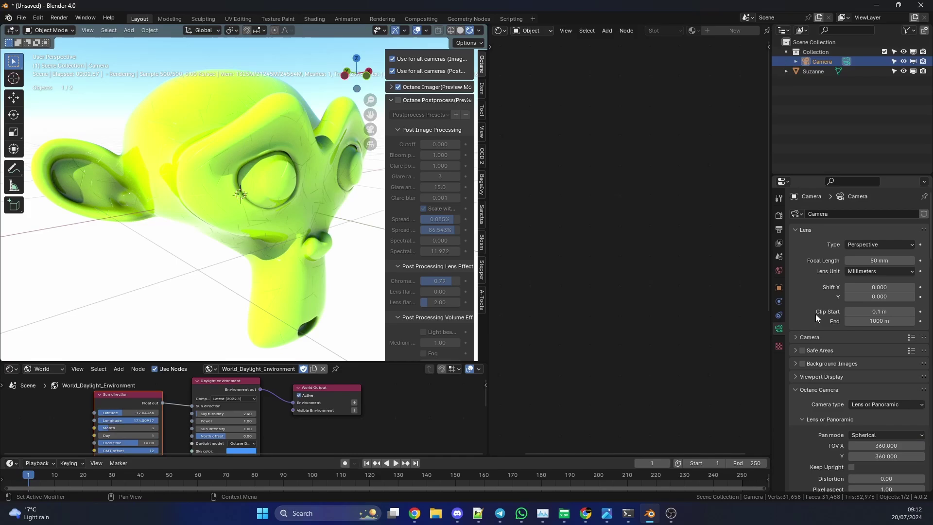
scroll(825, 316, "down", 3)
scroll(828, 316, "down", 2)
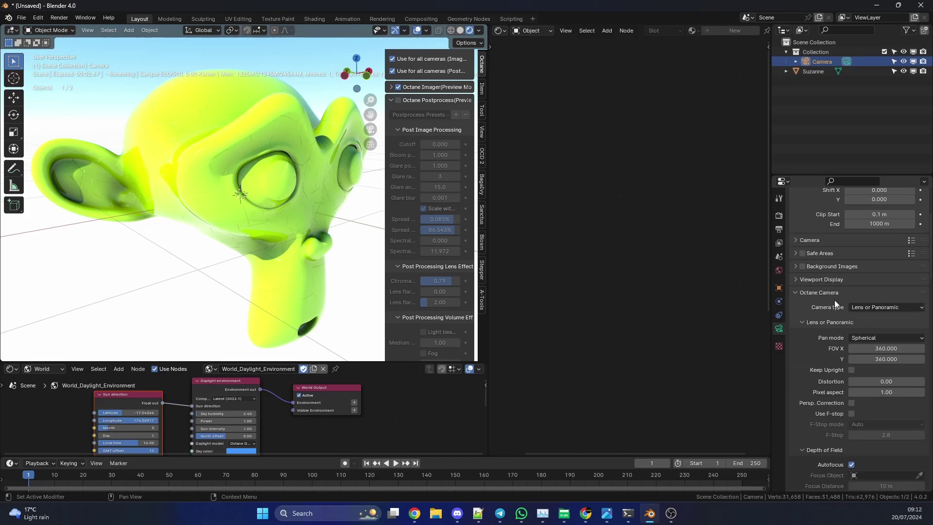
left_click(876, 308)
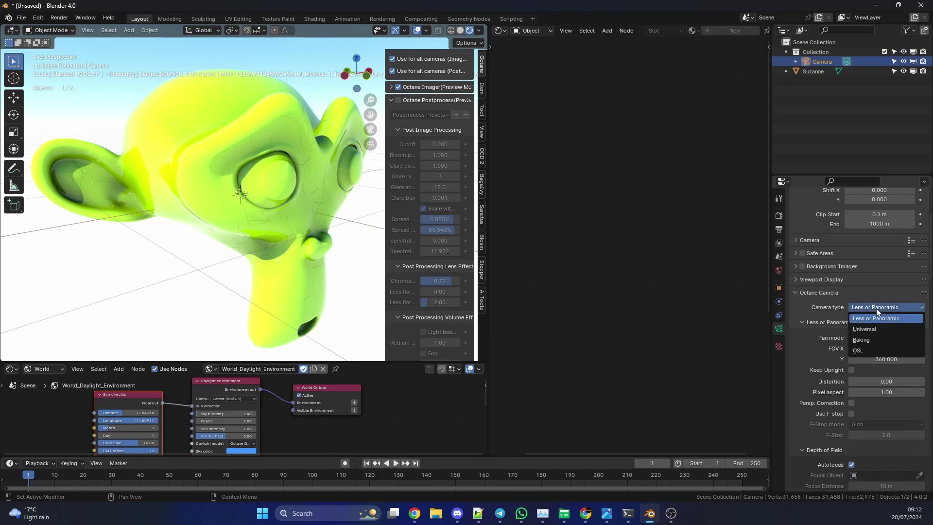
left_click(871, 339)
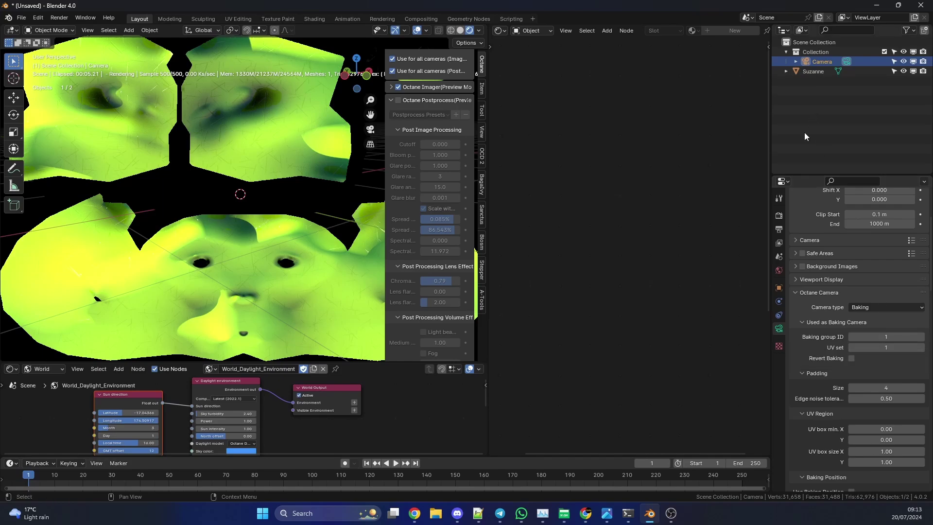
Select Suzanne and scroll her Octane Object Properties down to the Baking group ID 1.
left_click(814, 73)
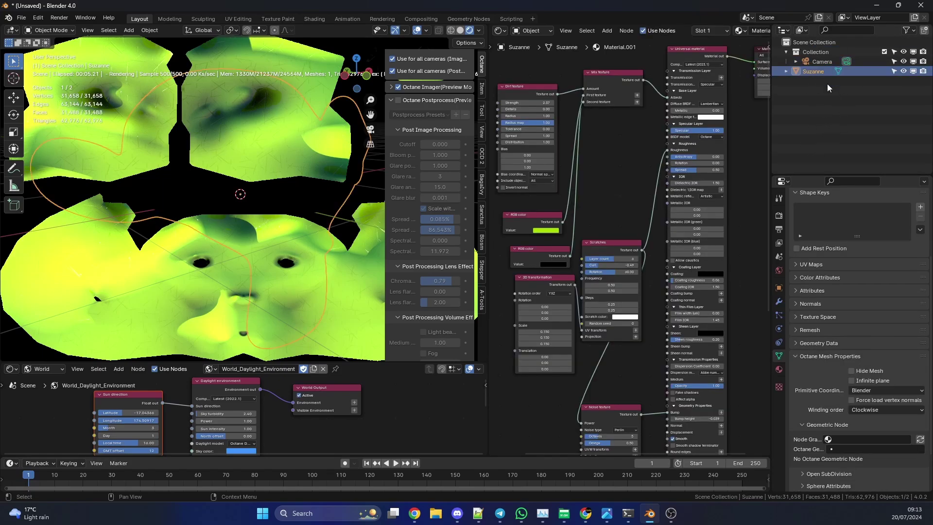
left_click(780, 288)
scroll(828, 288, "down", 4)
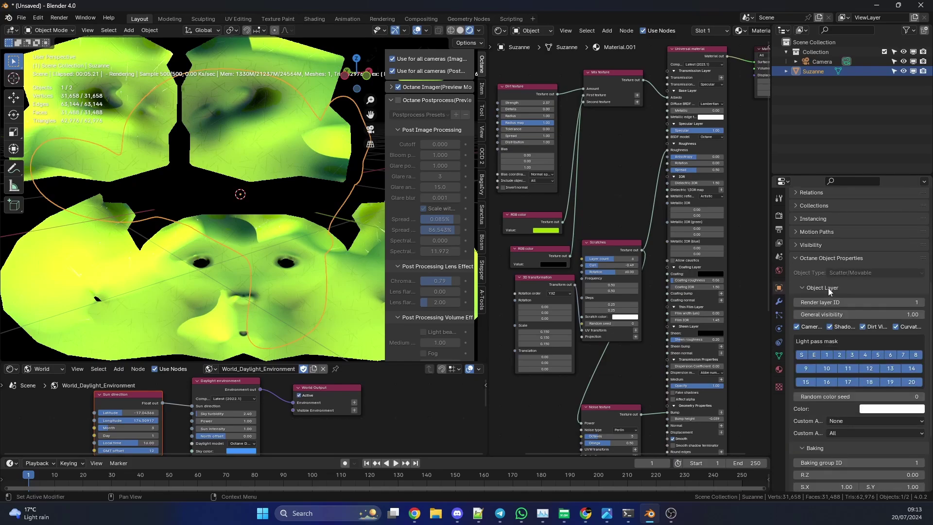
scroll(828, 287, "down", 2)
scroll(851, 281, "down", 2)
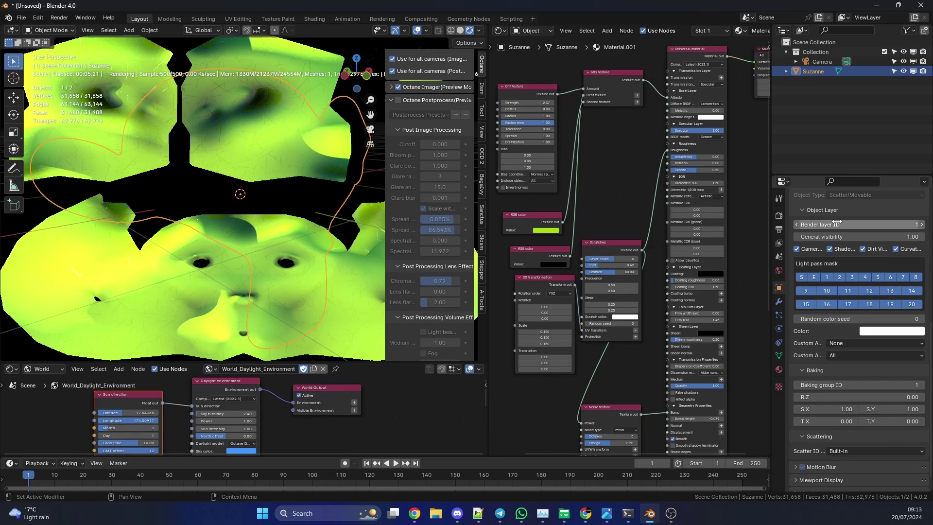
scroll(861, 291, "down", 1)
scroll(862, 292, "down", 1)
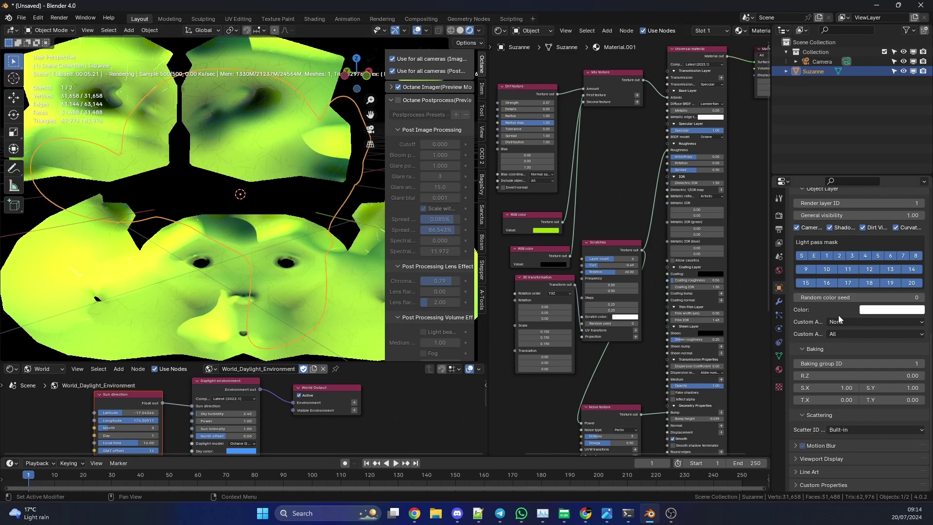
scroll(838, 314, "up", 10)
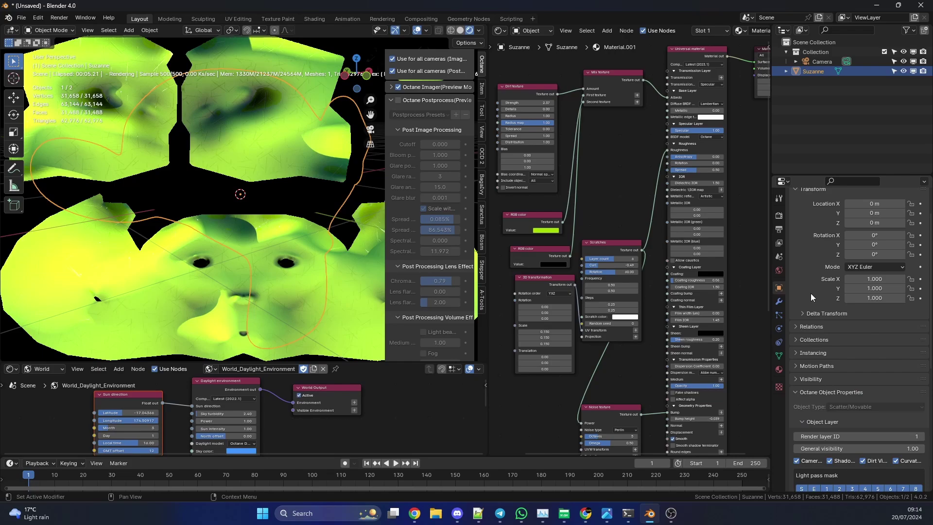
Scroll through the View Layer's Octane Passes, Info pass settings and Material filter.
left_click(779, 245)
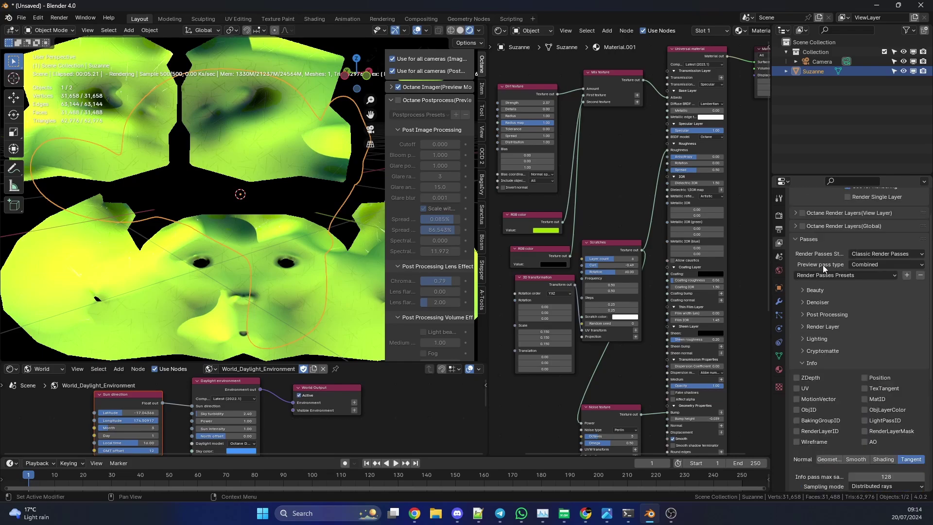
scroll(823, 264, "down", 4)
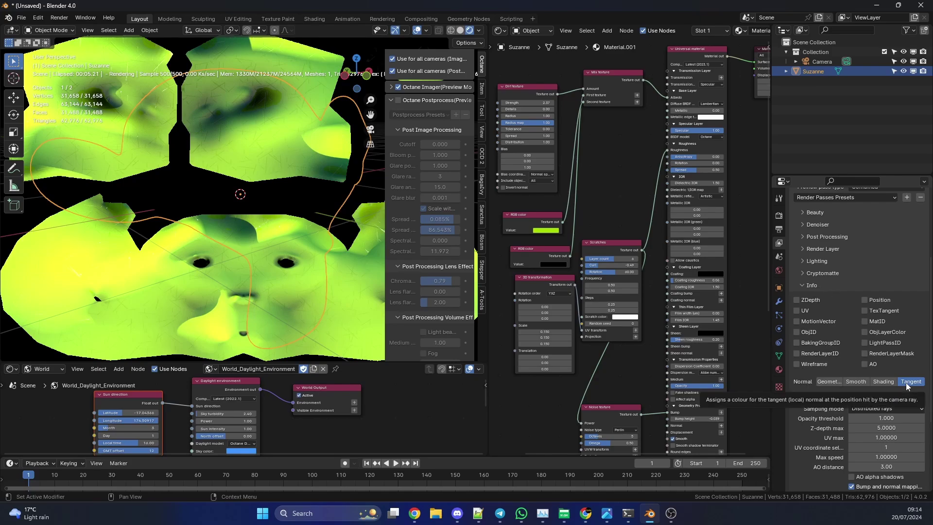
scroll(891, 344, "down", 3)
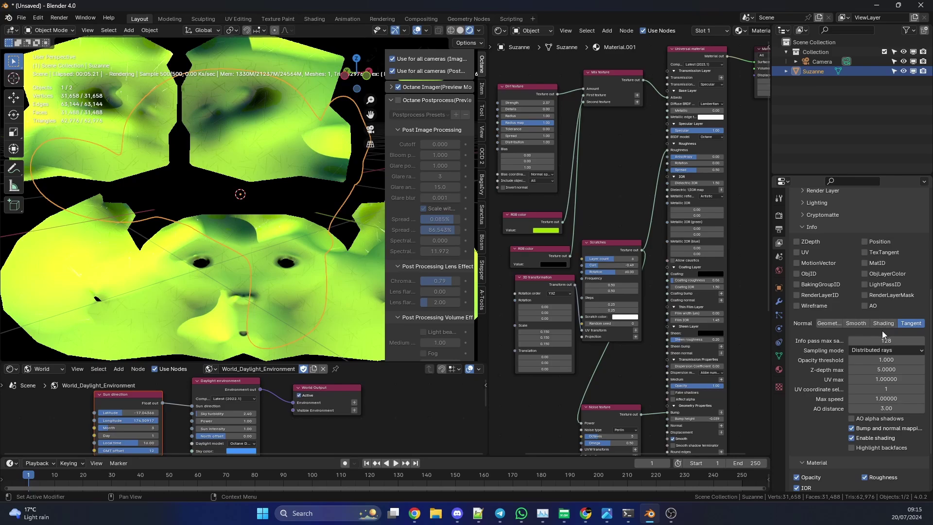
scroll(882, 331, "down", 2)
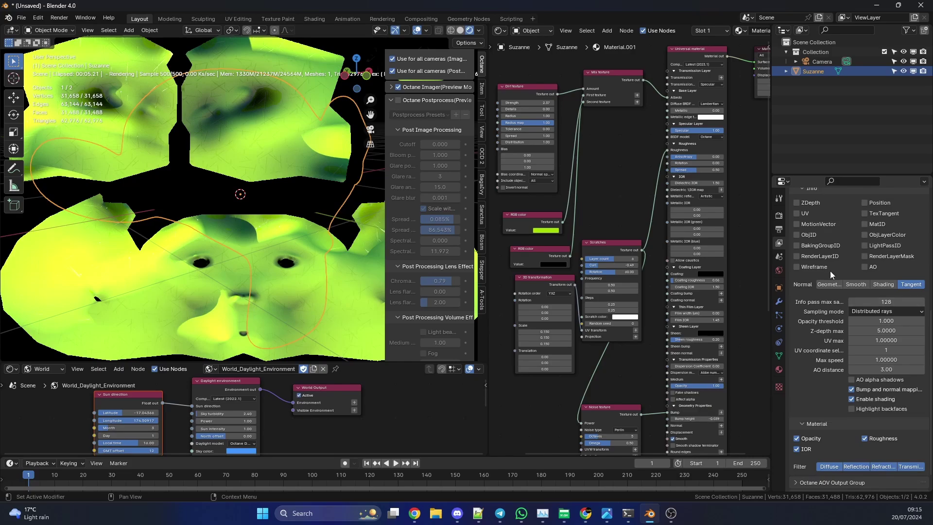
scroll(810, 324, "down", 1)
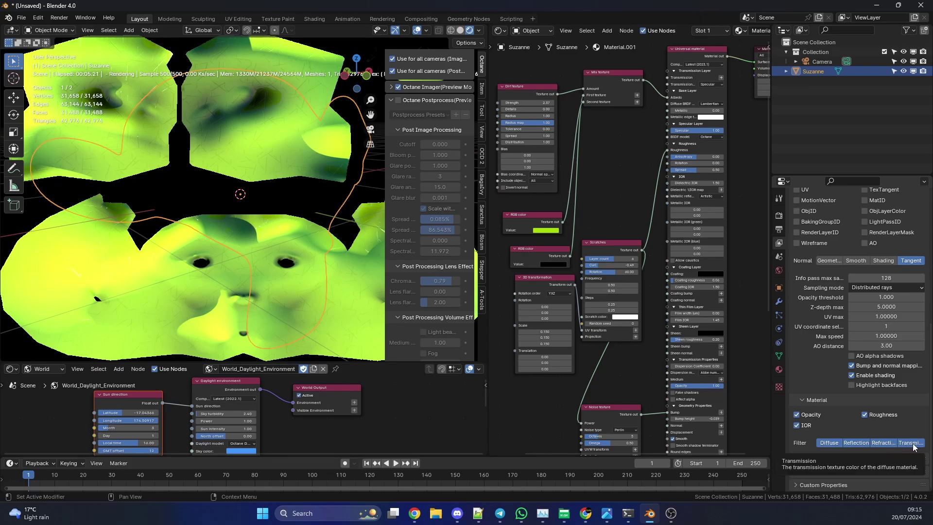
scroll(894, 348, "up", 8)
scroll(894, 348, "up", 2)
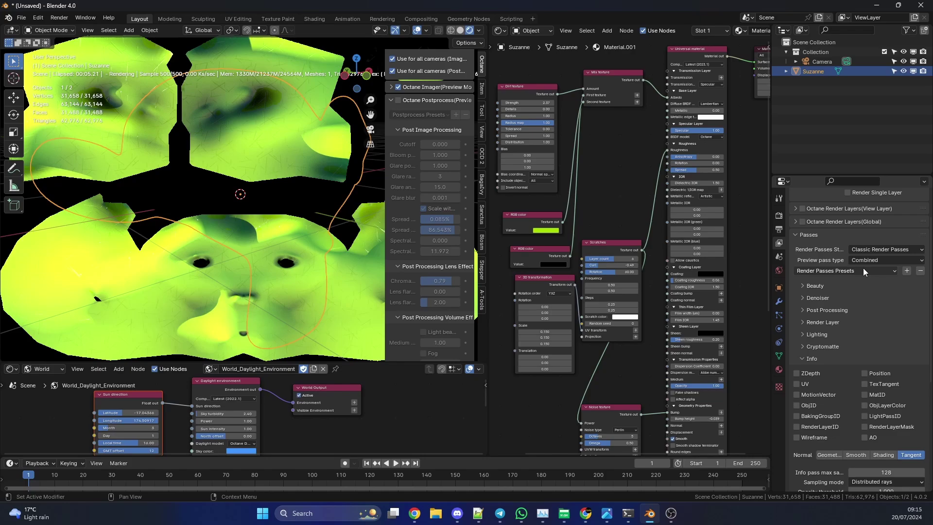
Save the render passes as a preset named 'Baking Camera' and check the preset list.
left_click(907, 271)
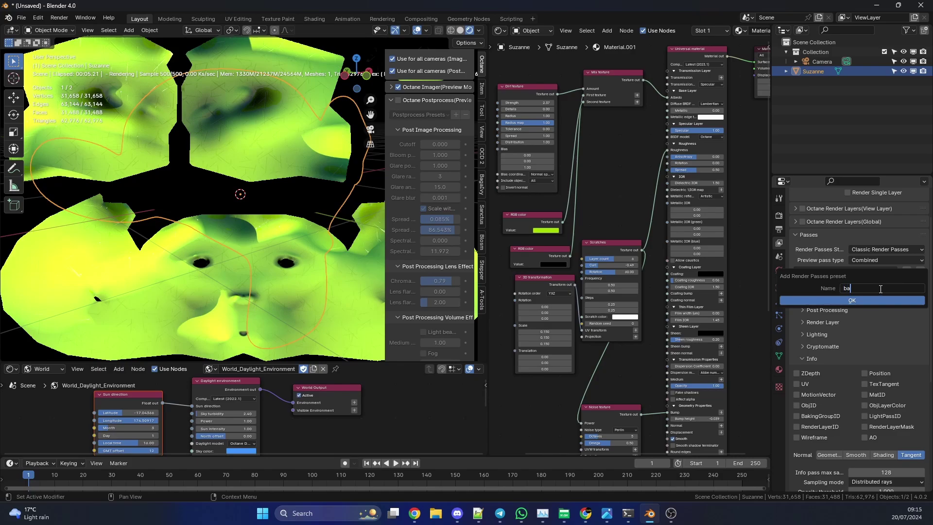
key("Escape")
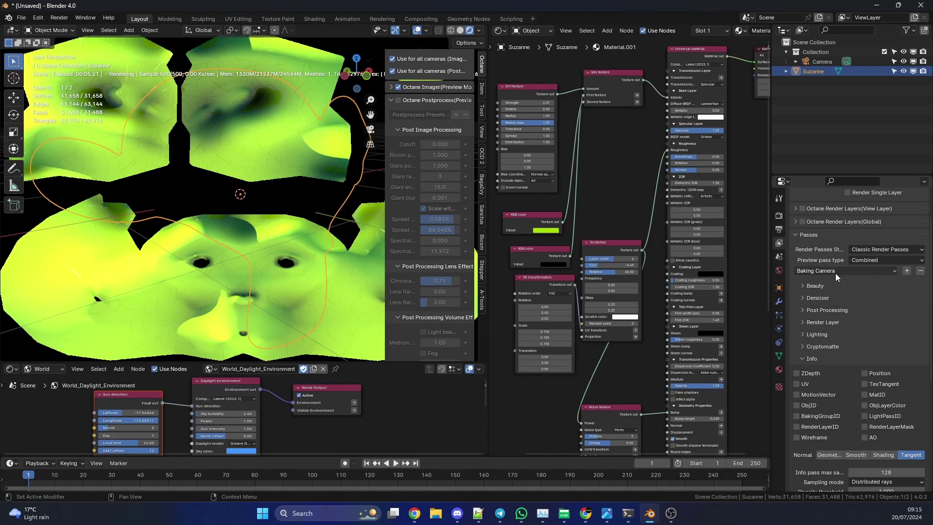
left_click(835, 273)
left_click(845, 293)
Render the bake with F12 and preview its NormalTangent and Roughness passes.
key("F12")
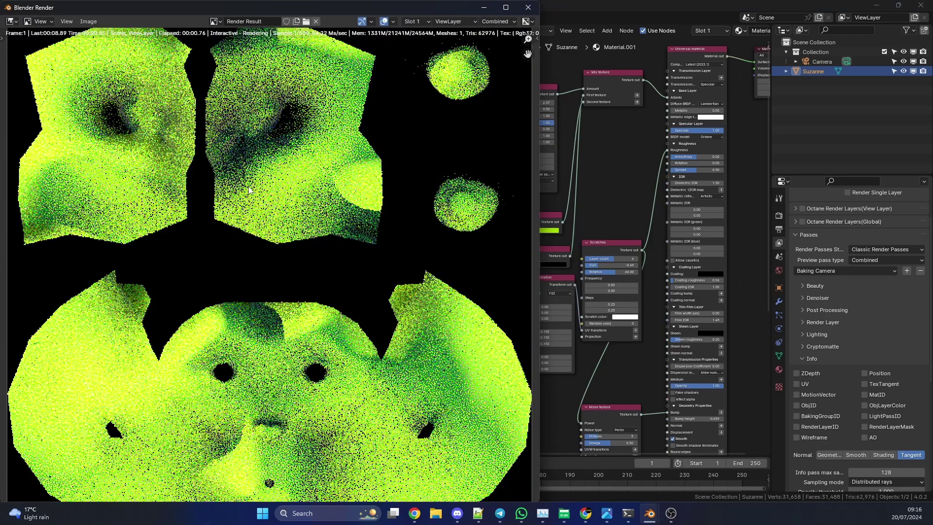
scroll(274, 221, "down", 2)
scroll(274, 221, "up", 1)
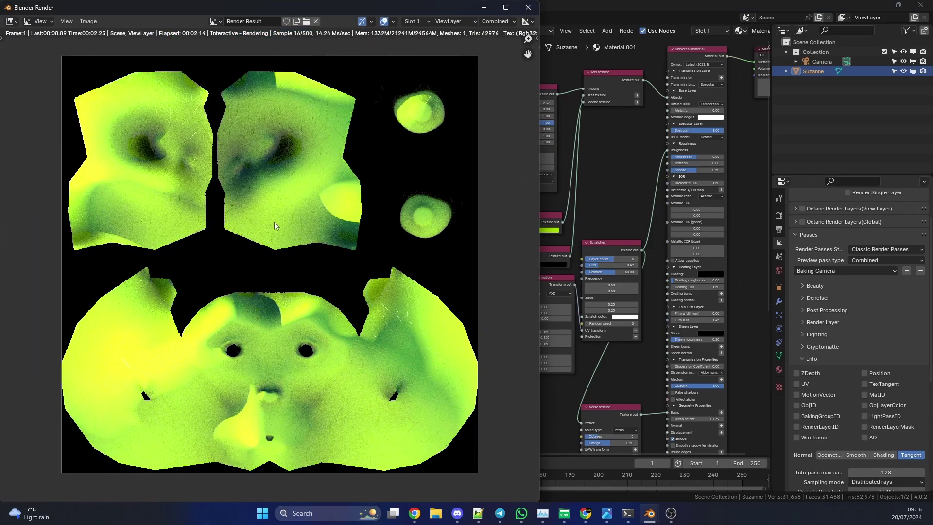
scroll(276, 221, "down", 2)
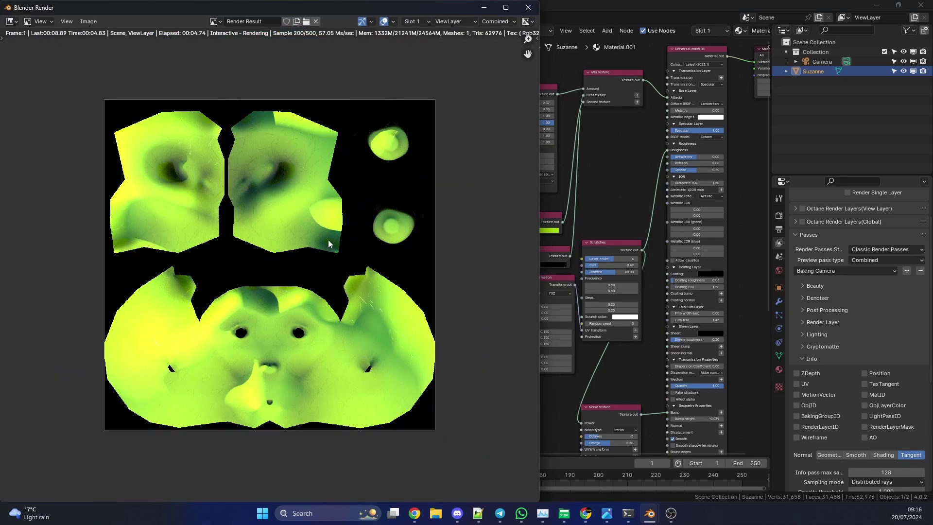
scroll(328, 240, "up", 1)
left_click(494, 23)
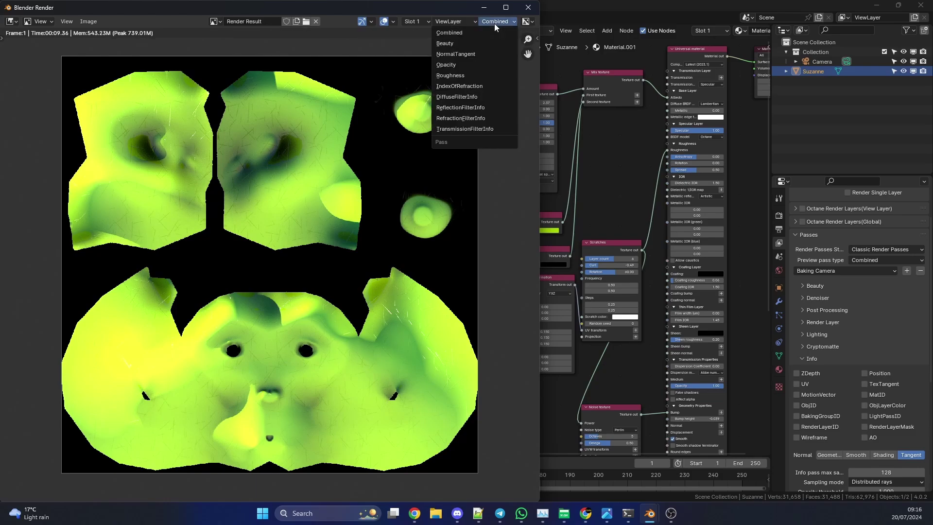
left_click(459, 54)
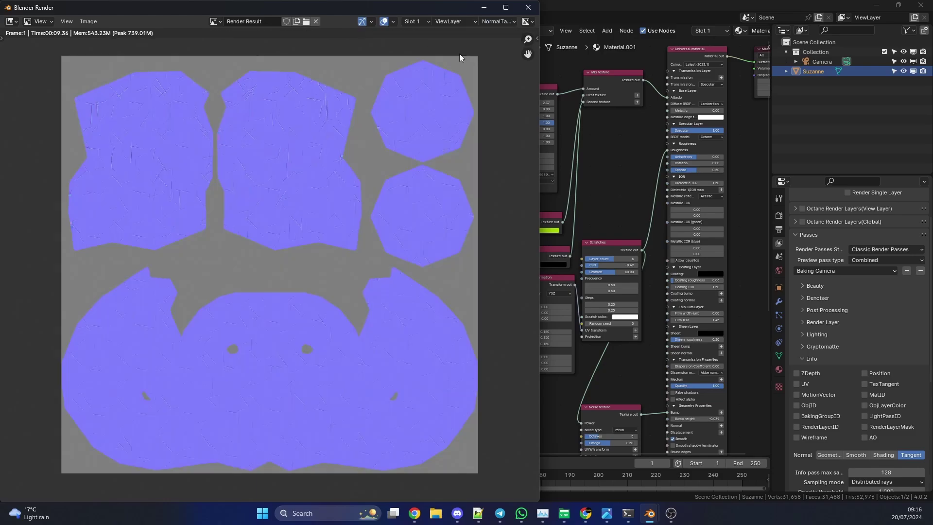
left_click(494, 22)
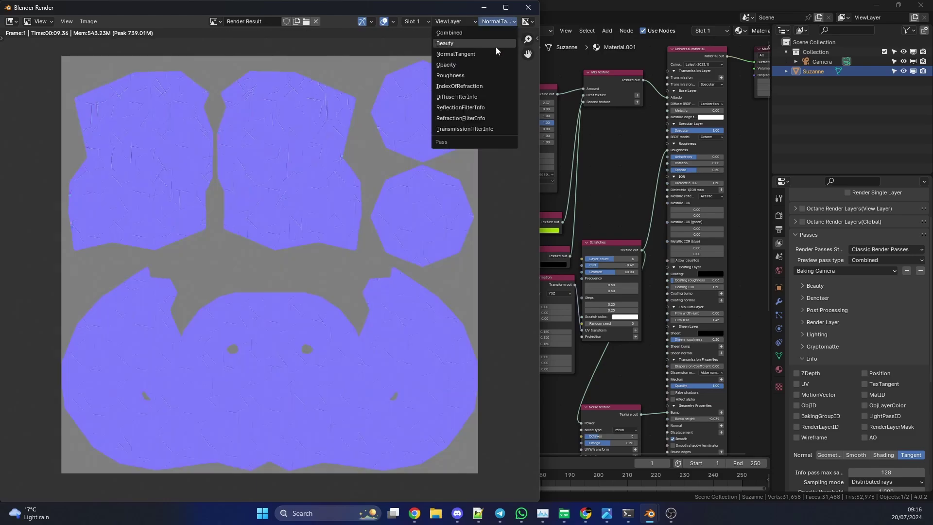
left_click(465, 76)
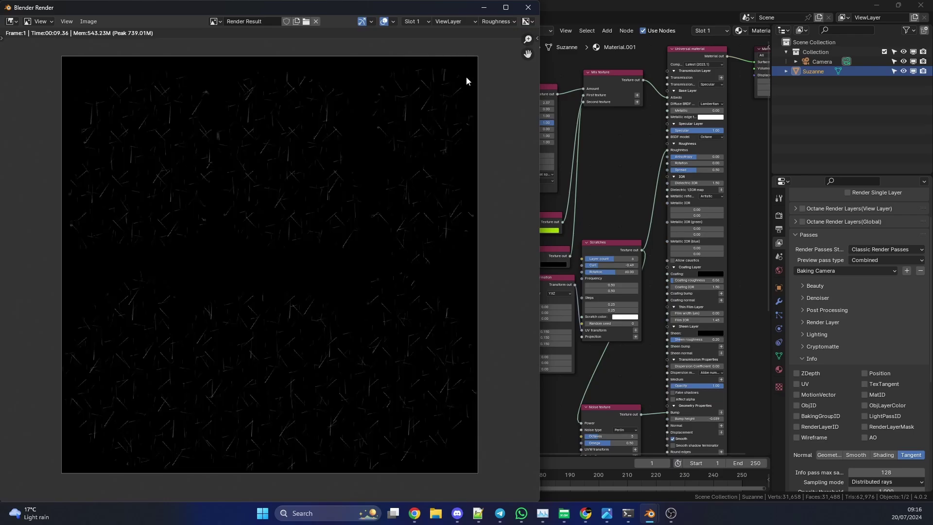
Preview the Diffuse, Reflection, Refraction and Transmission FilterInfo passes, return to Beauty, then show Rendered viewport shading.
left_click(494, 22)
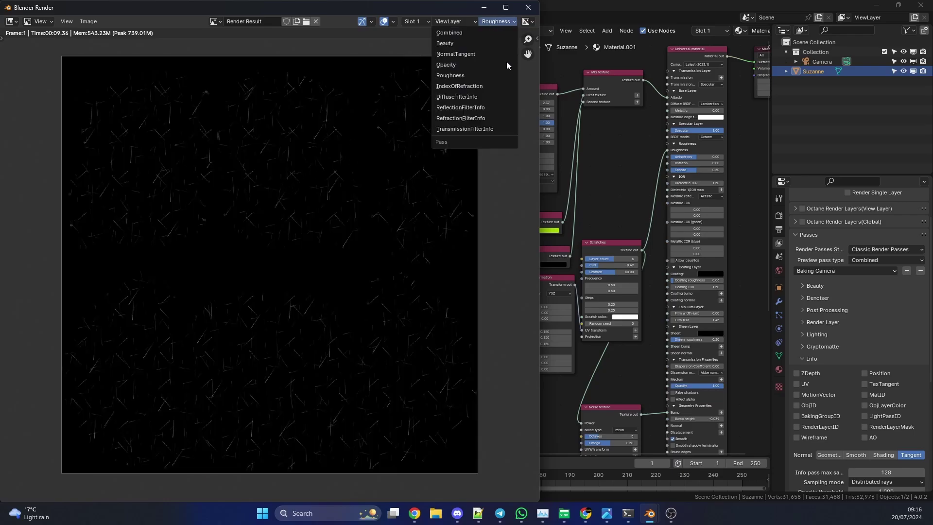
left_click(459, 97)
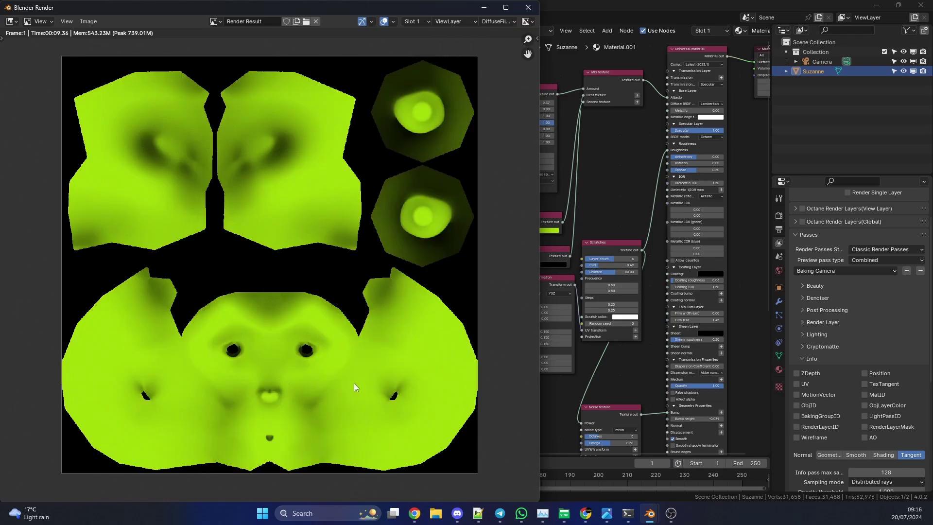
left_click(496, 22)
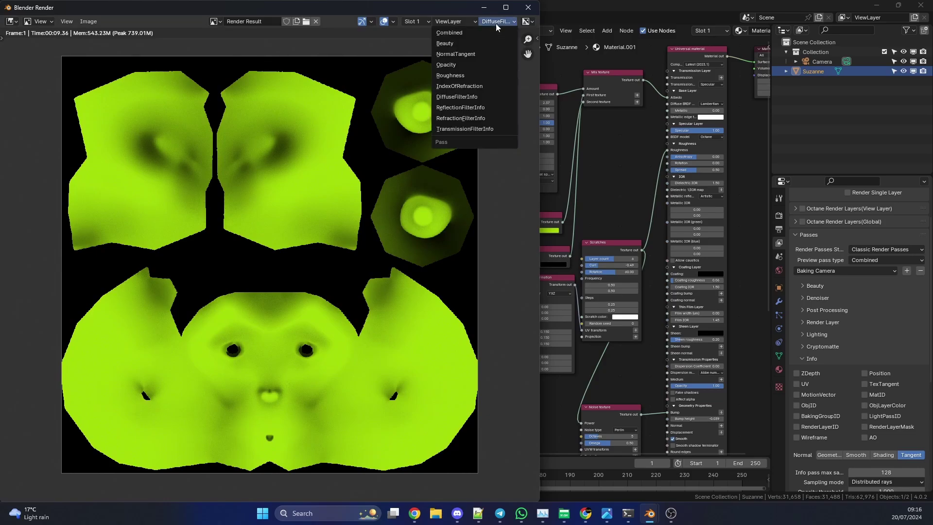
left_click(481, 107)
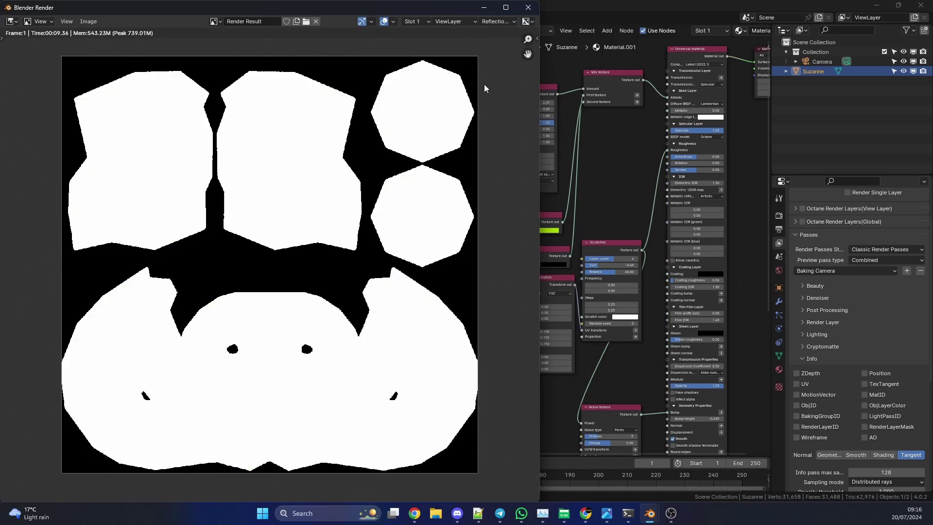
left_click(498, 22)
left_click(467, 116)
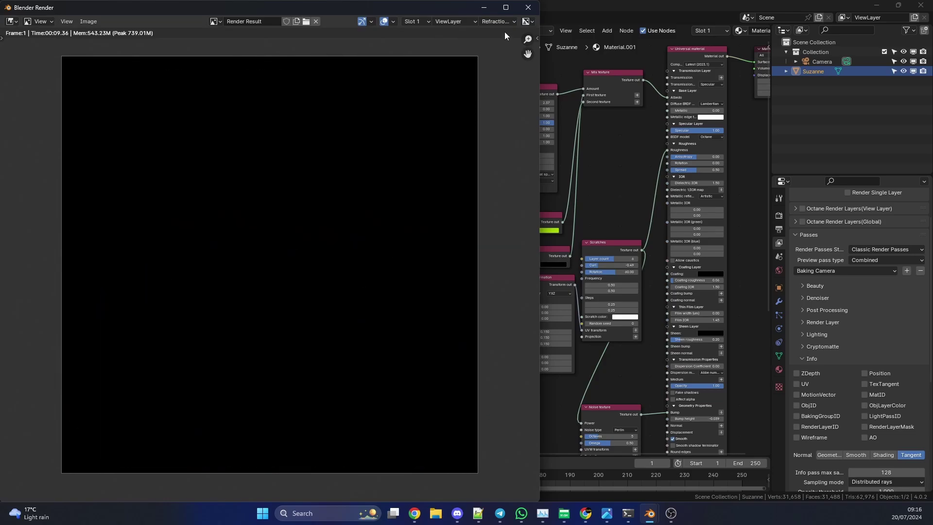
left_click(500, 21)
left_click(477, 128)
left_click(500, 22)
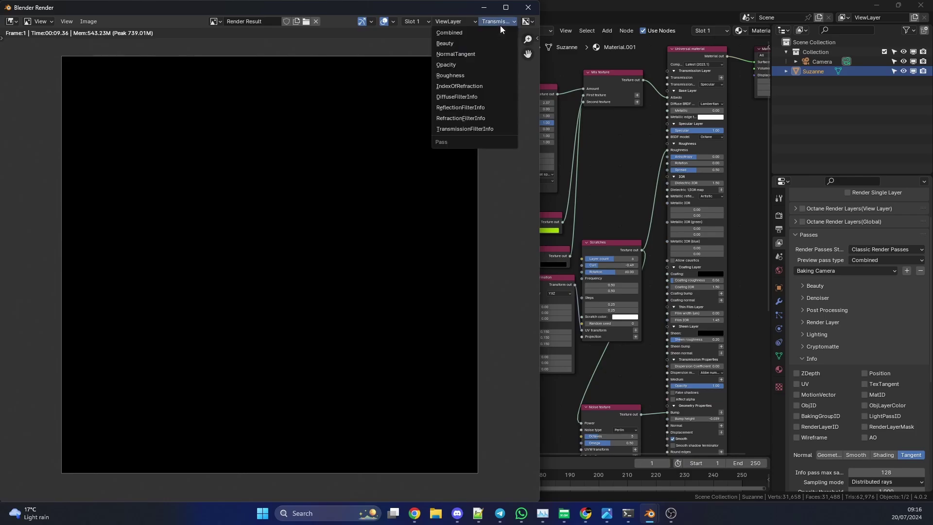
left_click(467, 42)
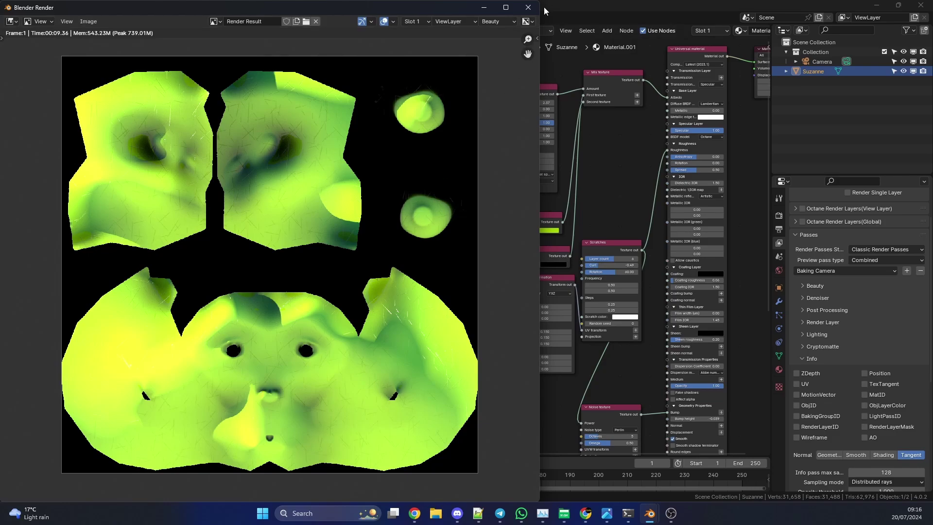
left_click(528, 7)
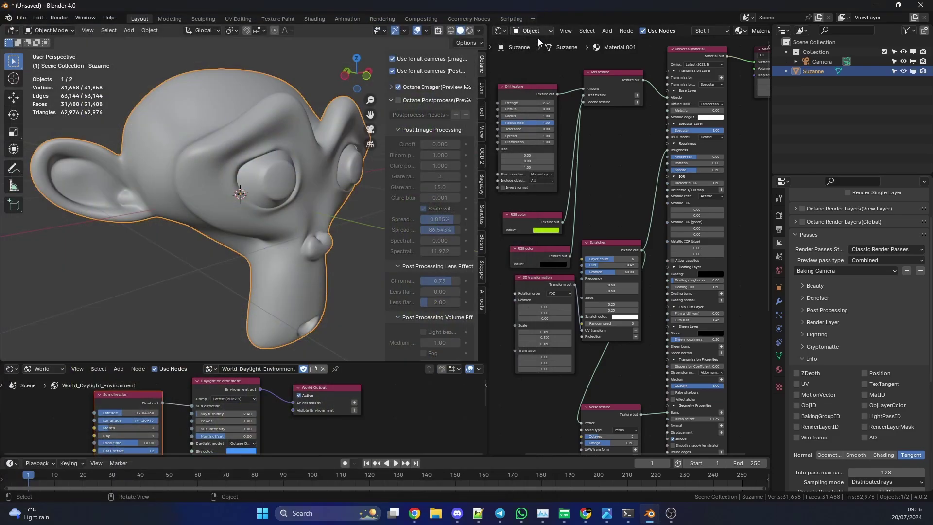
left_click(469, 30)
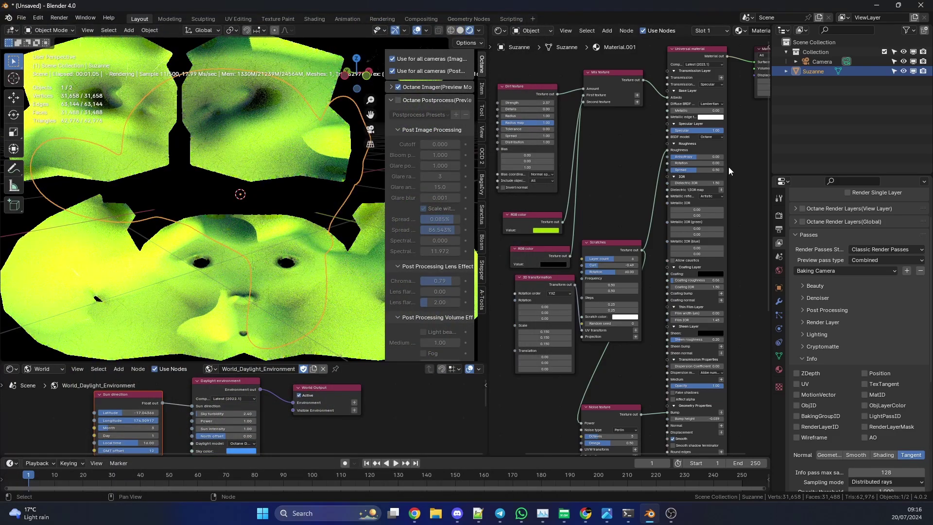
Select the baking camera and test a bake padding size of 6.
left_click(819, 62)
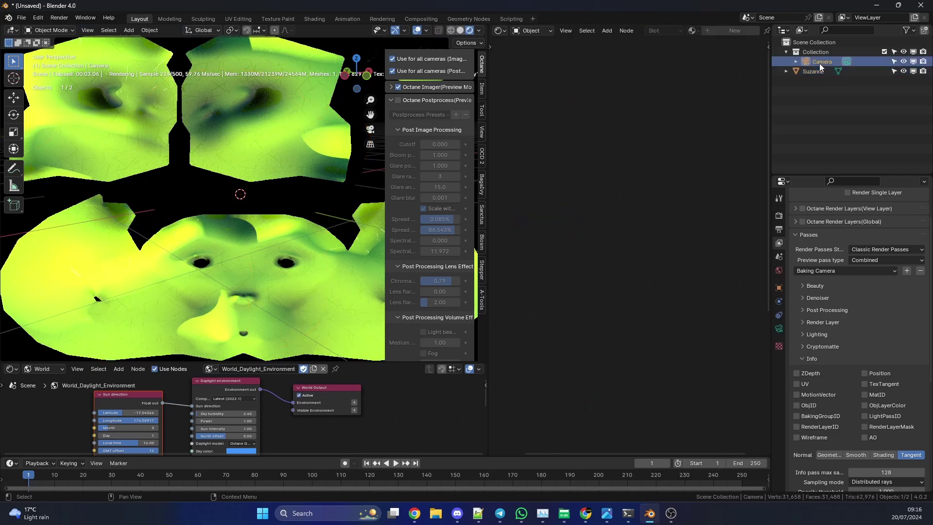
left_click(779, 328)
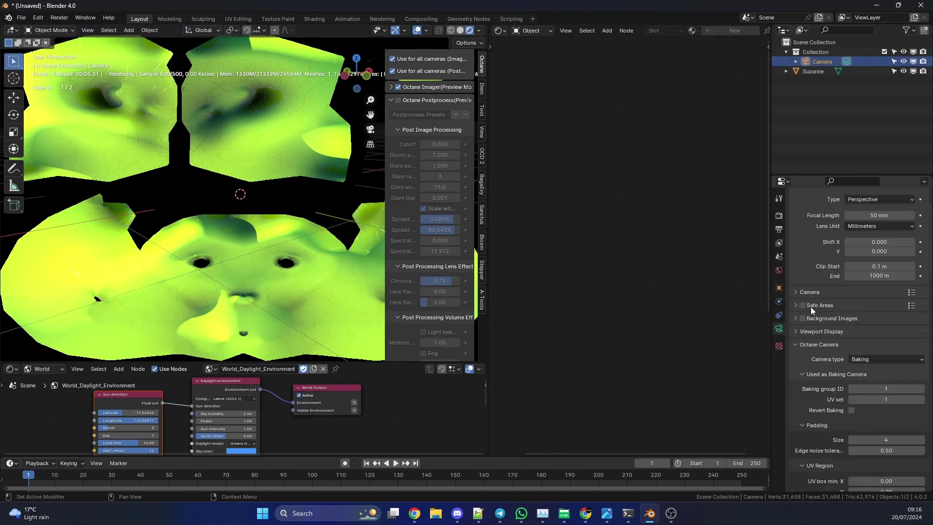
scroll(837, 270, "down", 6)
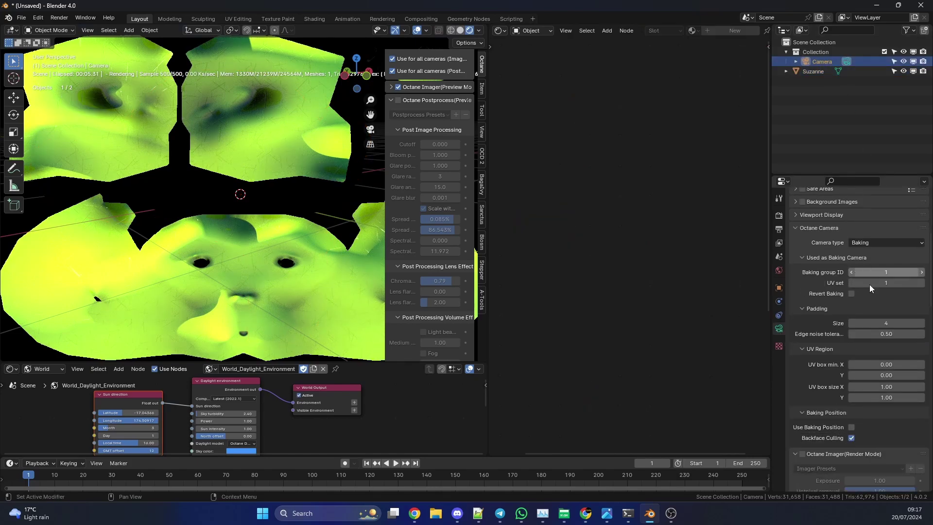
mouse_move(874, 327)
left_mouse_down()
mouse_move(885, 327)
mouse_move(874, 327)
left_mouse_up()
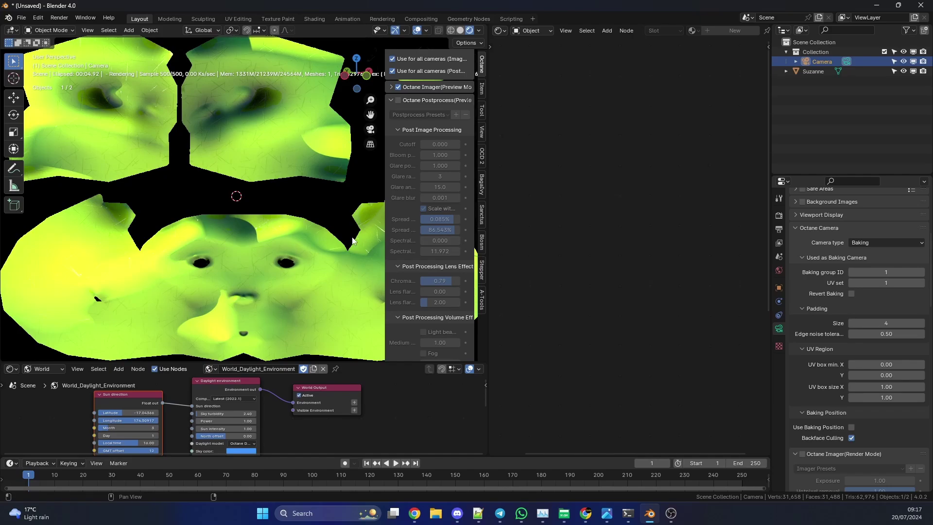
Try UV box min X and Y at 0.5, then undo back to 0.
mouse_move(874, 364)
left_mouse_down()
mouse_move(855, 364)
mouse_move(881, 364)
left_mouse_up()
left_click(882, 363)
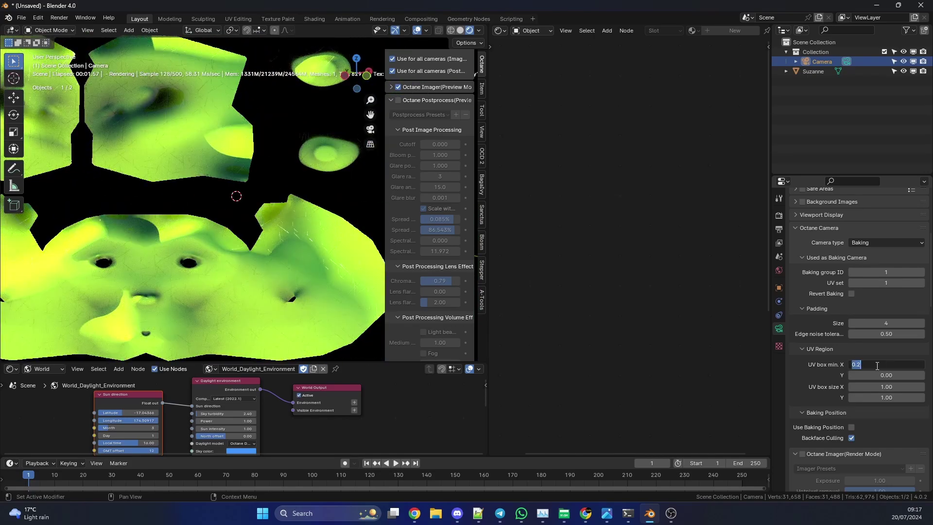
type("0.5")
key("Tab")
type("0.5")
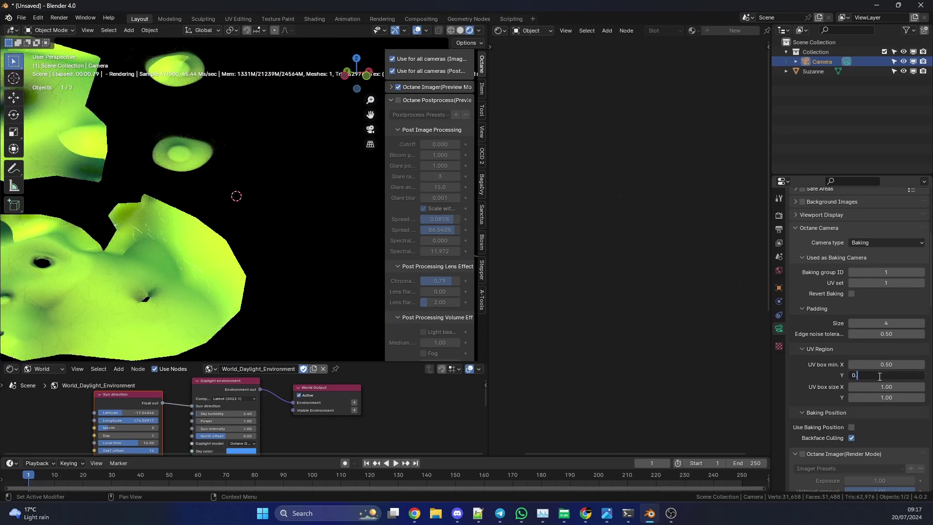
key("Return")
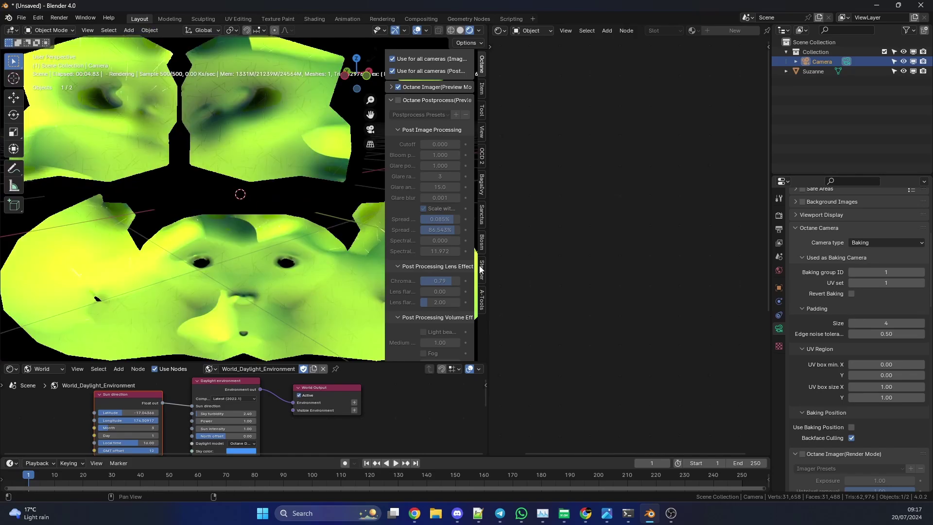
key("ctrl+z")
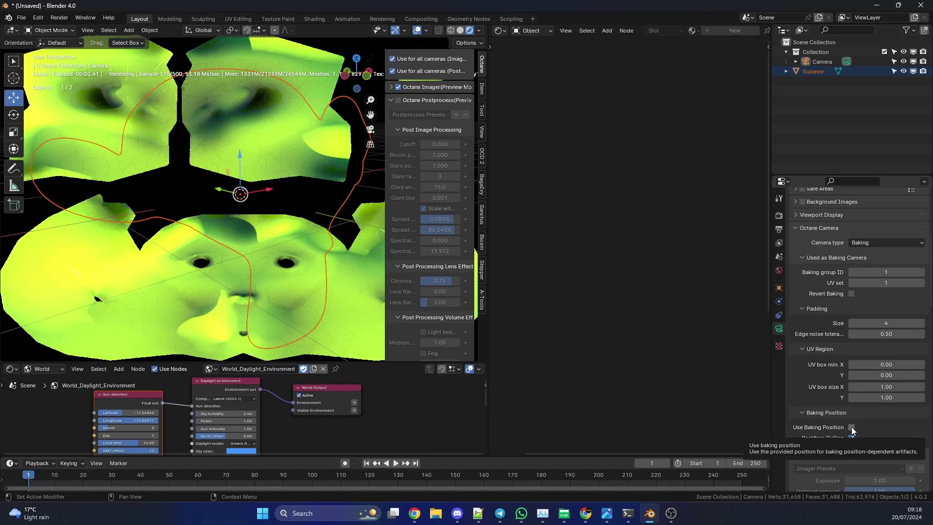
Enable Use Baking Position and adjust the camera's location in the sidebar Item tab.
left_click(851, 427)
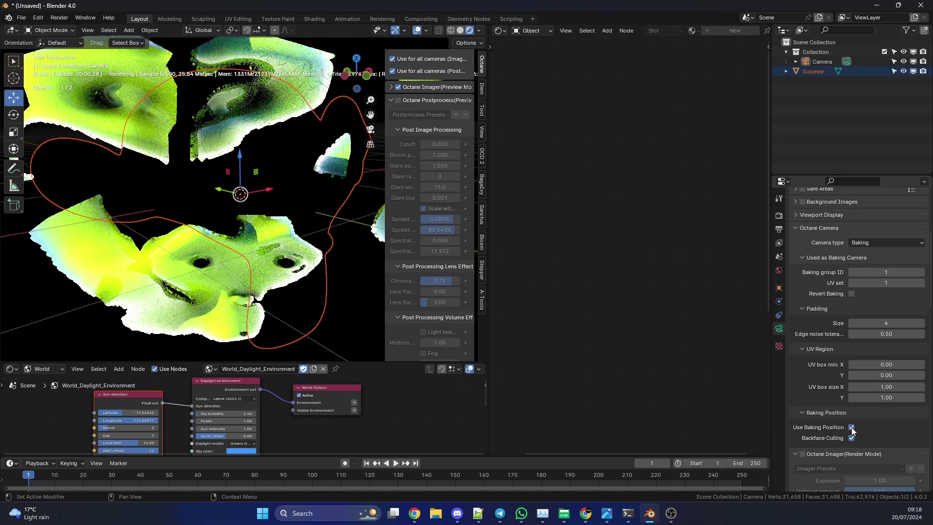
left_click(822, 62)
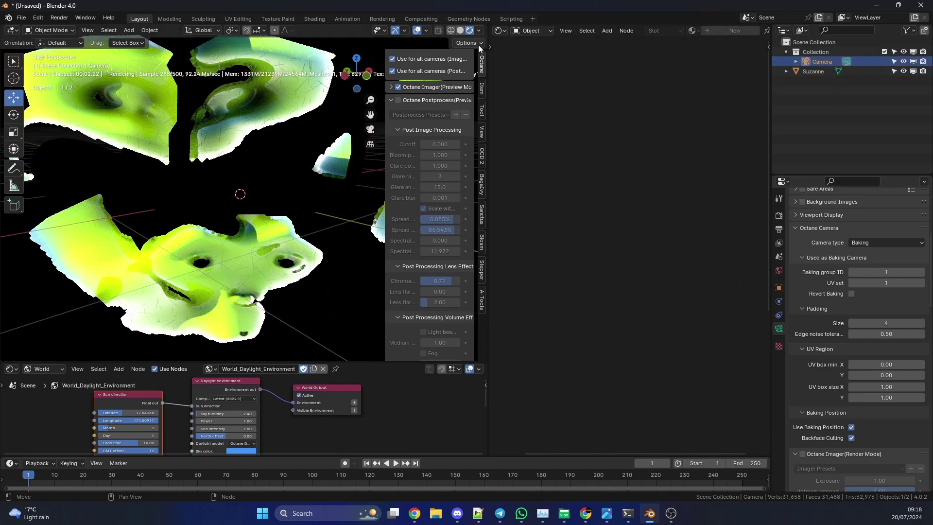
left_click(482, 89)
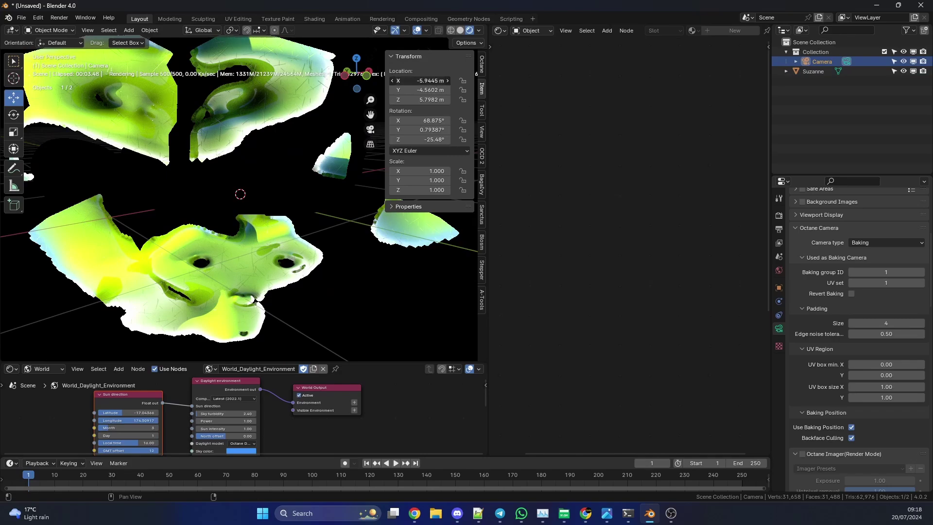
mouse_move(421, 81)
left_mouse_down()
mouse_move(420, 90)
mouse_move(437, 90)
left_mouse_up()
Refresh the viewport from Solid to Rendered shading and switch Use Baking Position back off.
left_click(460, 30)
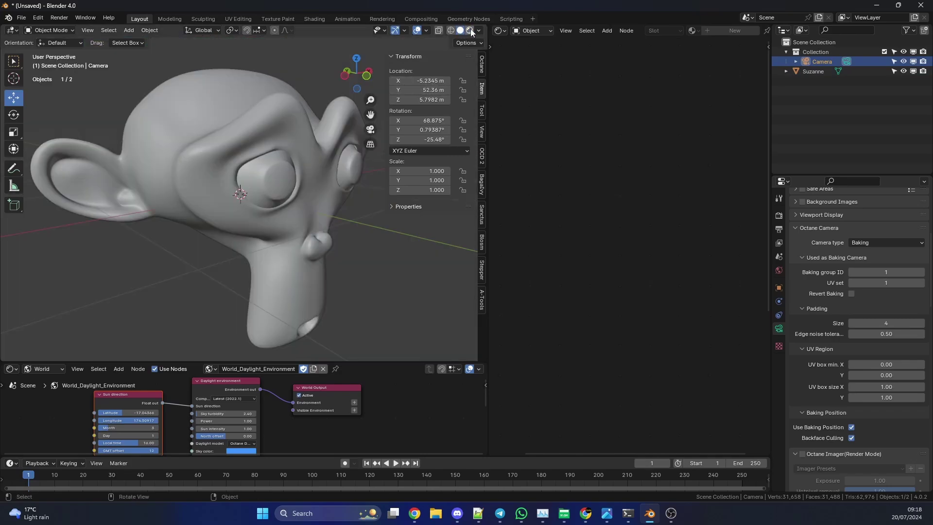
left_click(470, 30)
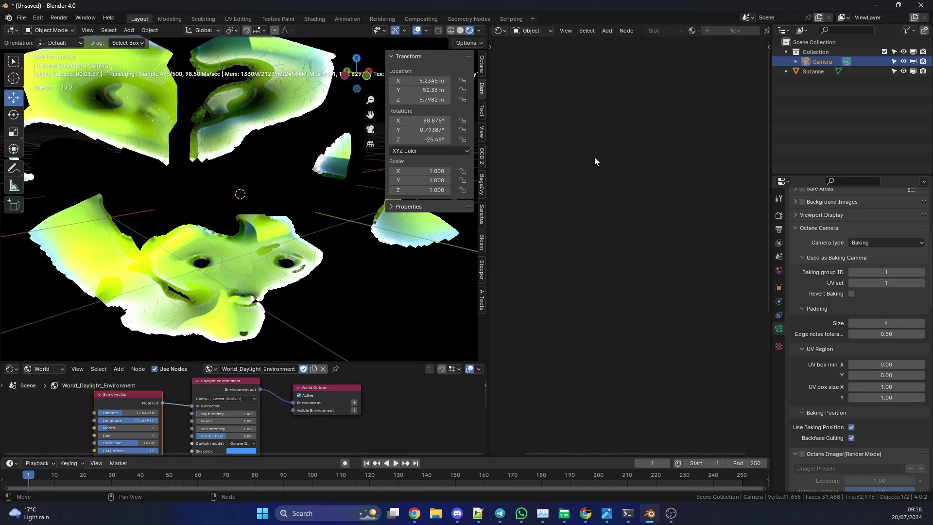
left_click(852, 427)
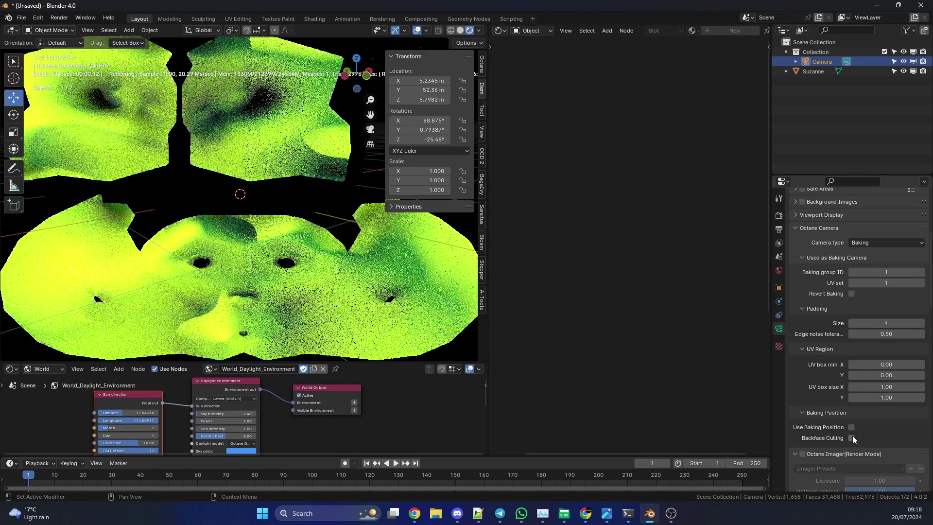
scroll(864, 380, "down", 5)
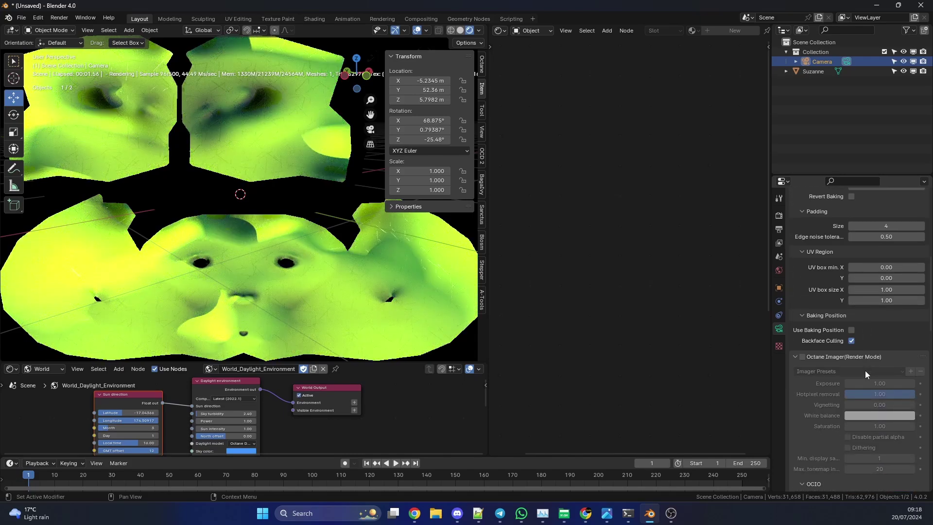
Turn Octane Postprocess on in the sidebar's Octane settings, then off again.
left_click(482, 64)
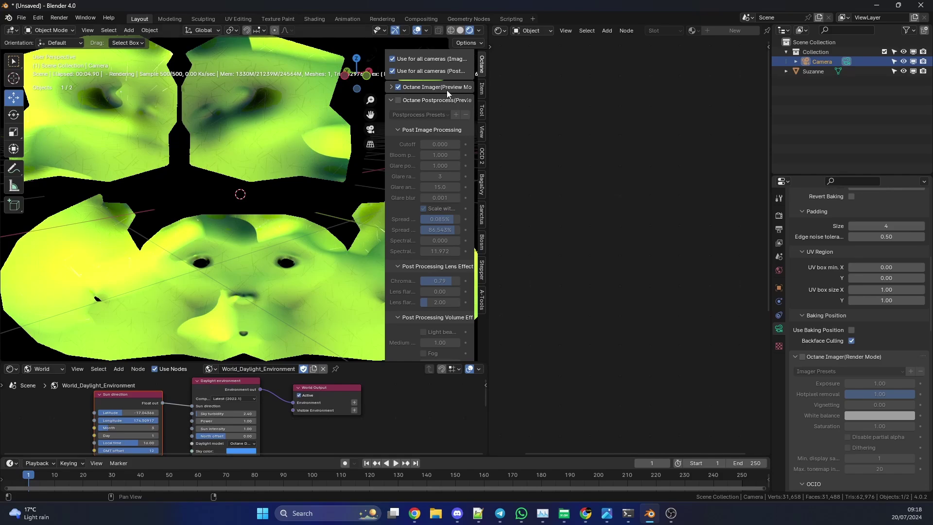
left_click(398, 100)
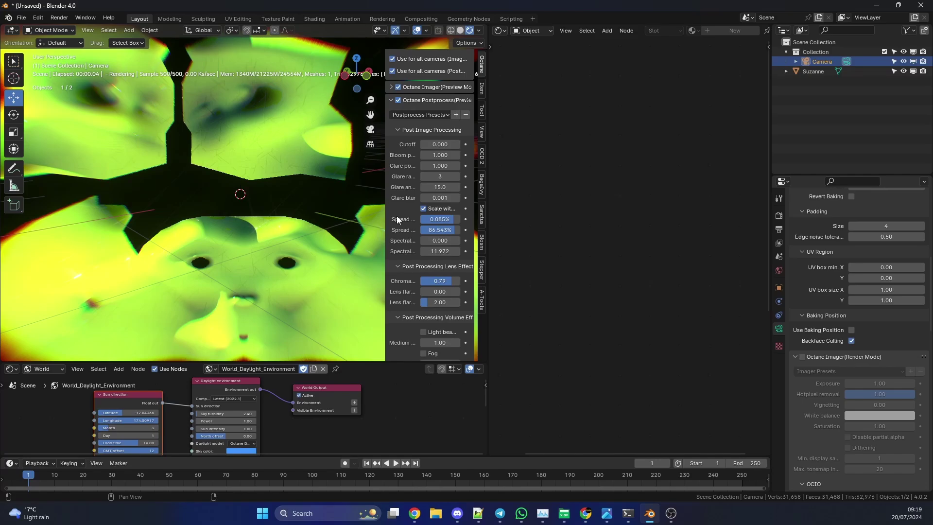
left_click(398, 100)
scroll(838, 325, "down", 8)
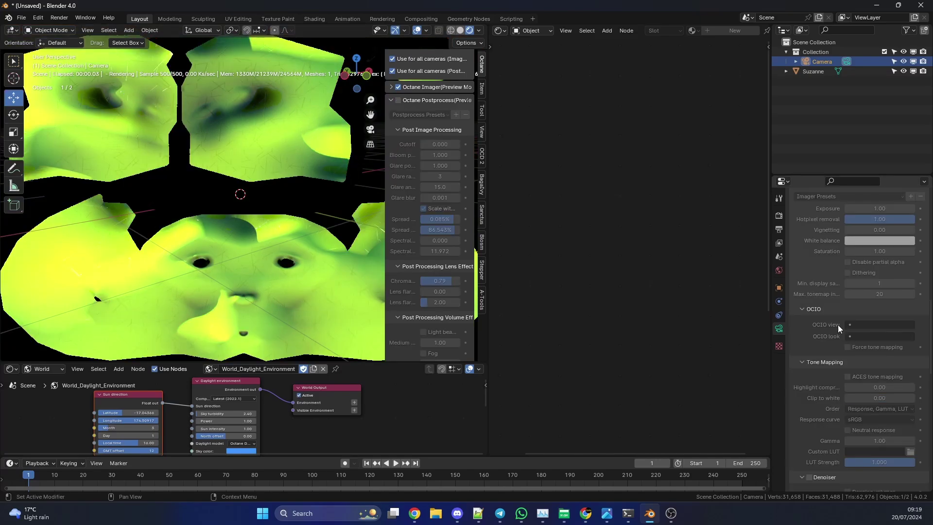
Select Suzanne and wire the Noise texture into her material's Albedo input.
left_click(235, 127)
scroll(674, 322, "down", 1)
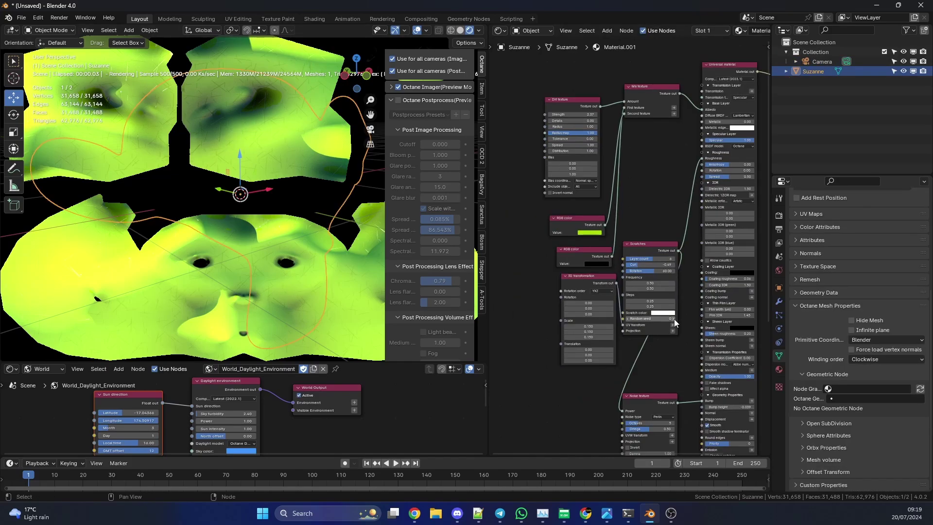
scroll(650, 360, "down", 2)
scroll(650, 360, "right", 2)
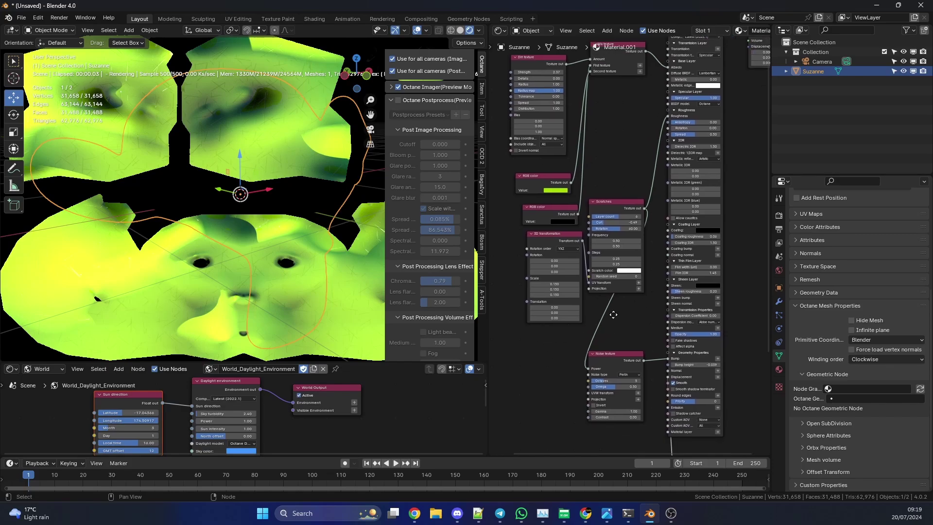
left_click_drag(668, 358, 667, 68)
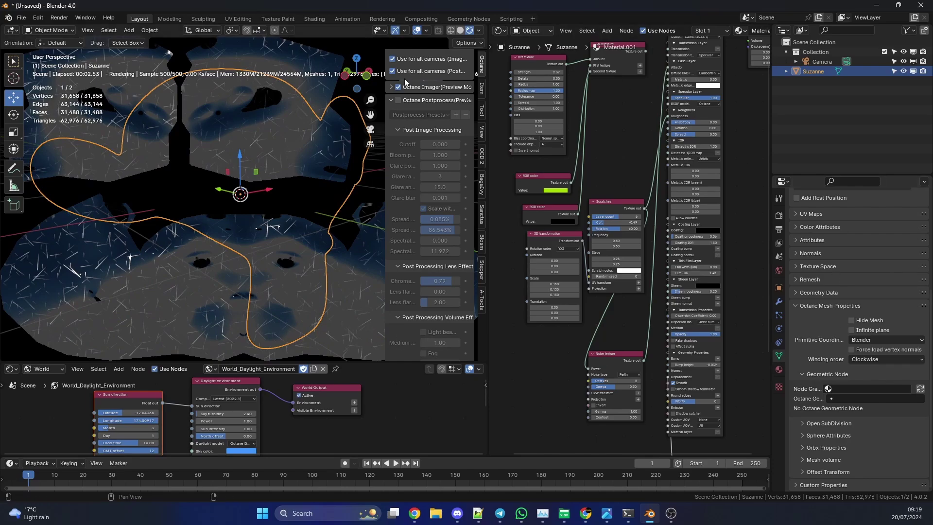
Set the view layer's preview pass to Diffuse Filter(info).
left_click(776, 246)
left_click(895, 305)
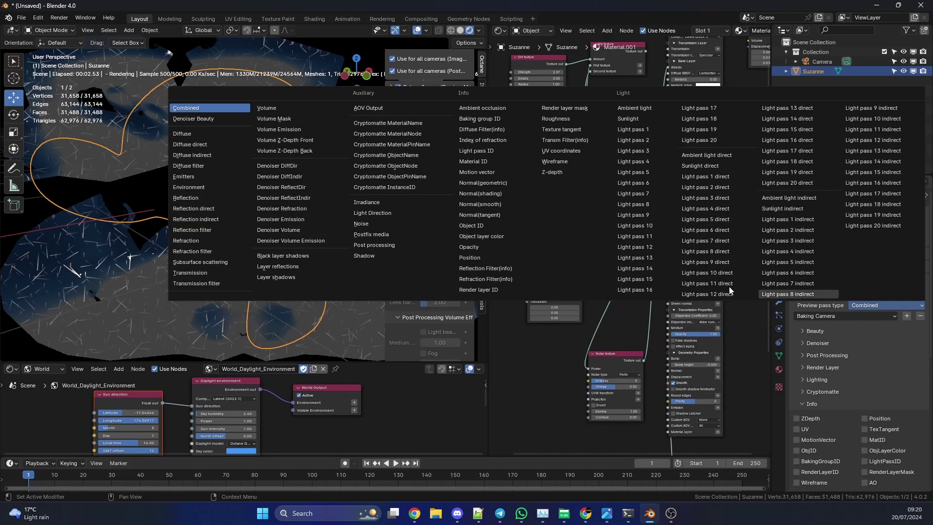
left_click(492, 130)
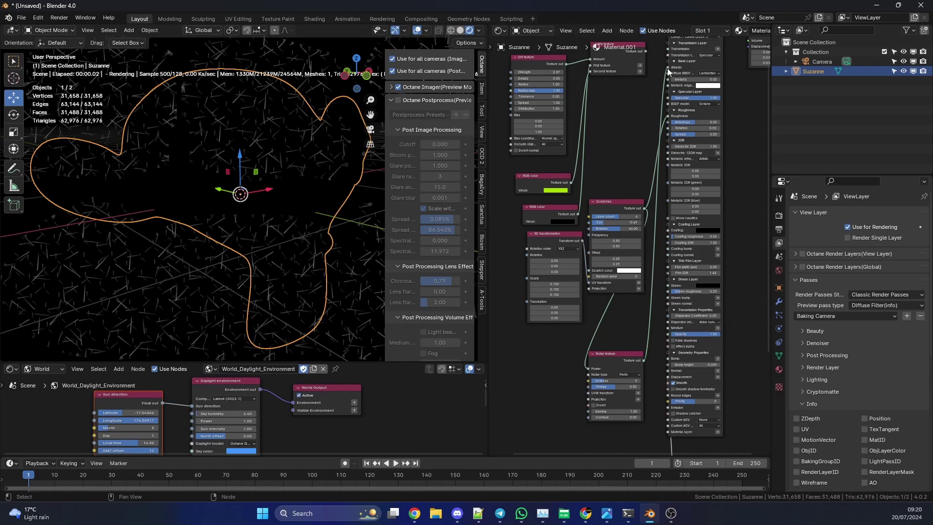
Reconnect the Mix texture to Albedo, keeping Diffuse Filter(info) as the preview pass.
left_click_drag(667, 68, 658, 227)
left_click_drag(645, 51, 667, 67)
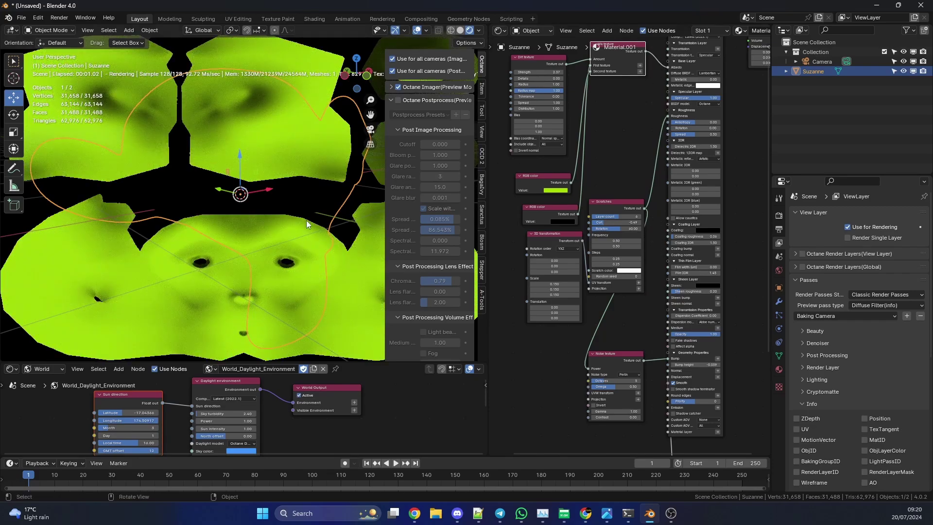
left_click(896, 305)
left_click(894, 304)
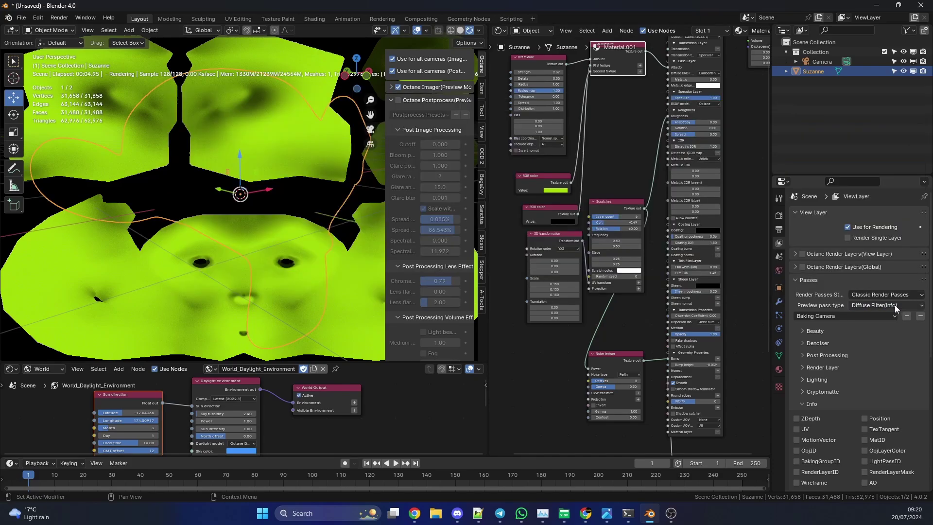
Switch the node area to the Octane Render AOV editor and load the F AOVs node tree.
left_click(497, 31)
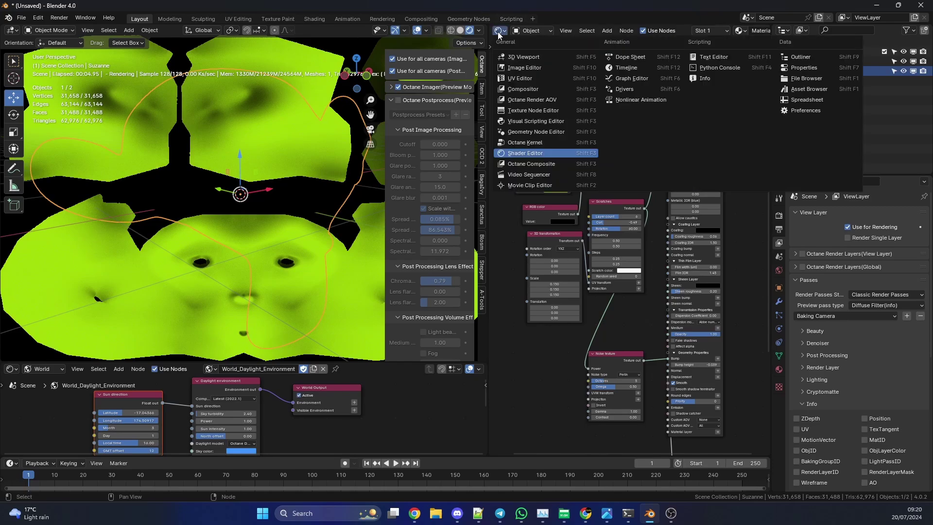
left_click(539, 99)
left_click(606, 30)
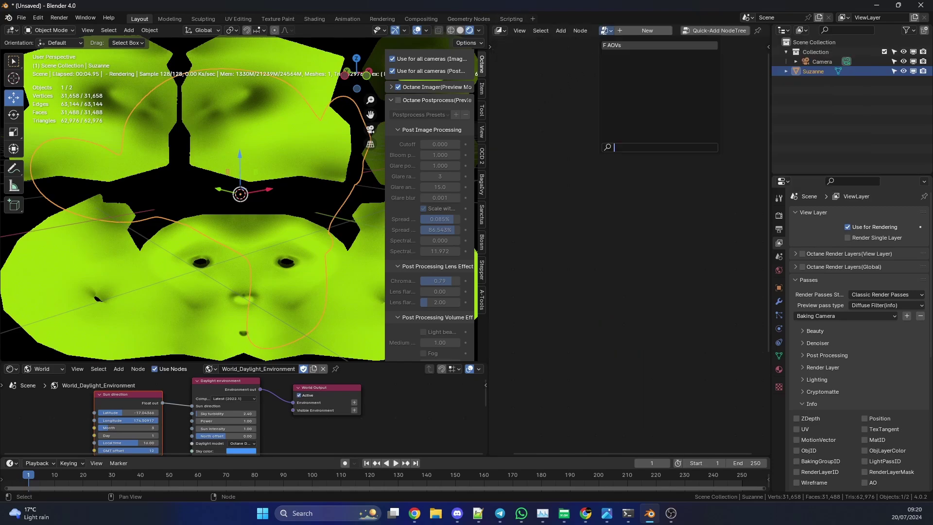
left_click(616, 45)
scroll(663, 301, "up", 4)
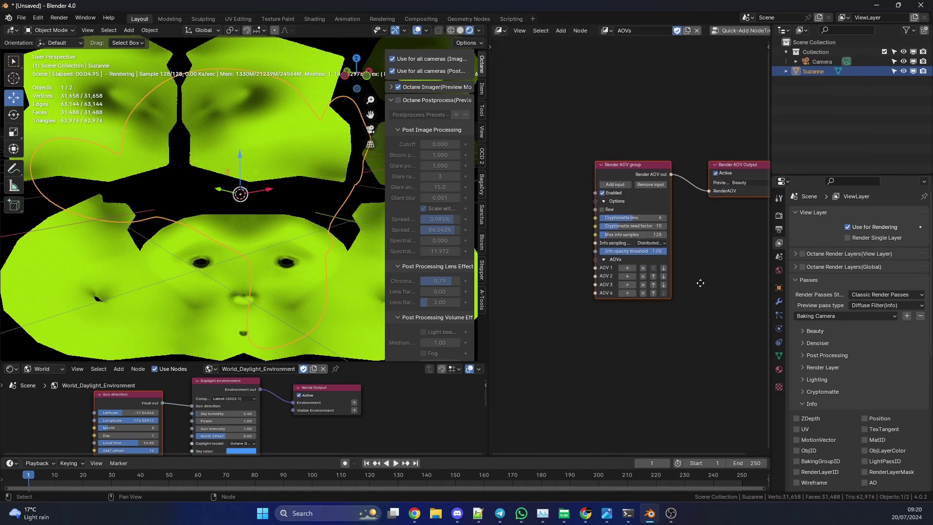
Add a Normal (tangent) AOV node wired into AOV 1 of the Render AOV group.
left_click(633, 260)
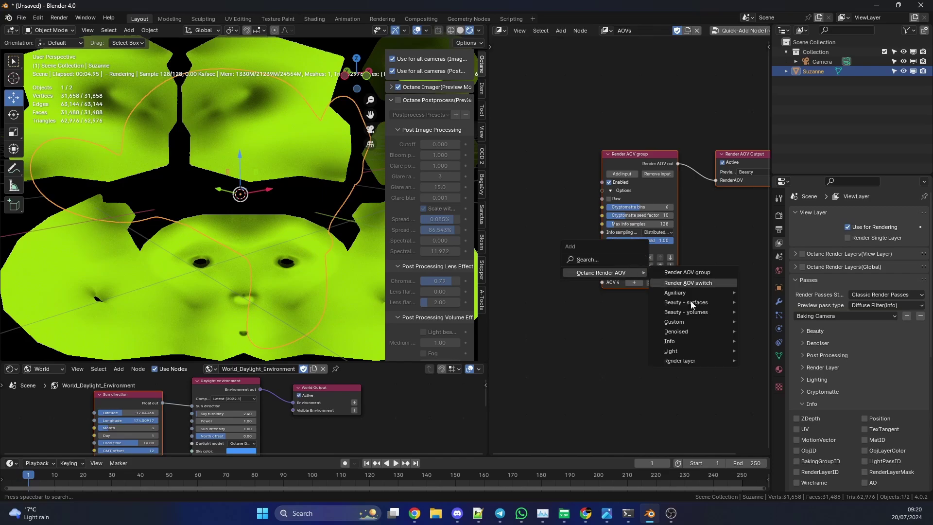
mouse_move(627, 272)
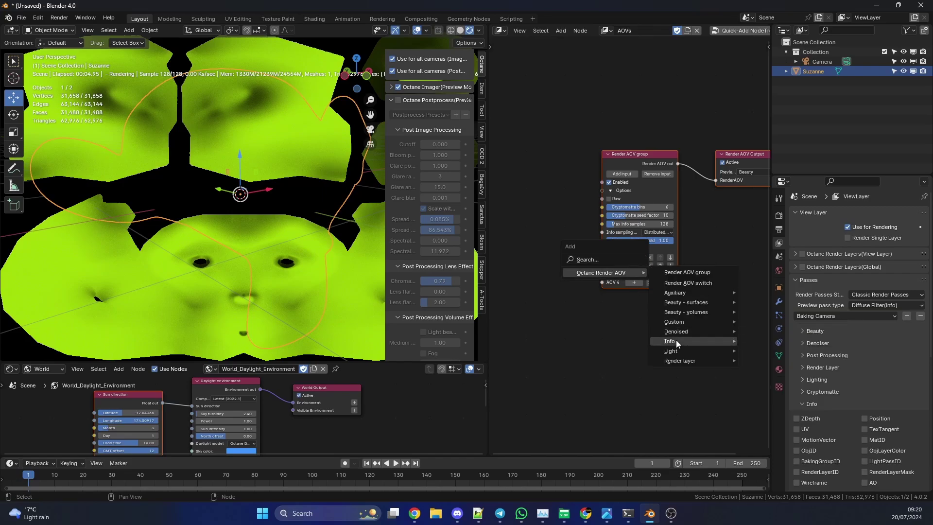
mouse_move(676, 341)
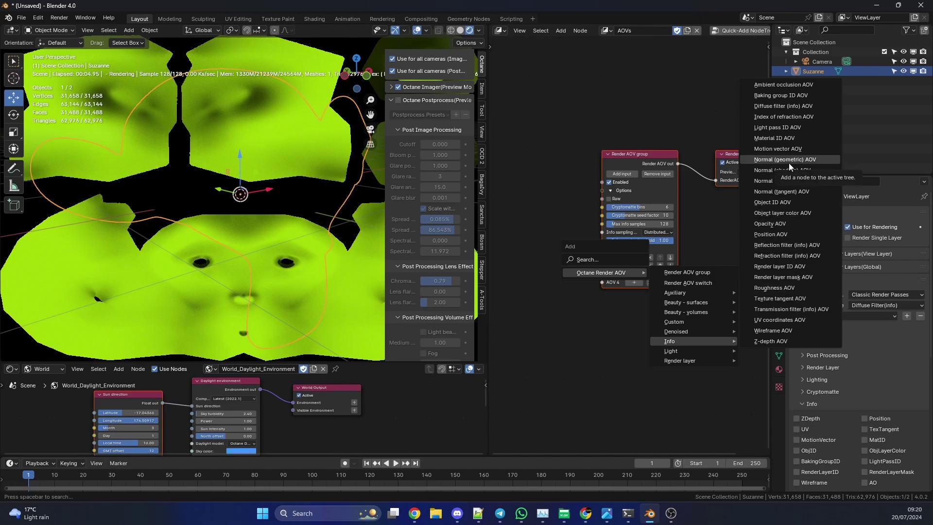
left_click(792, 192)
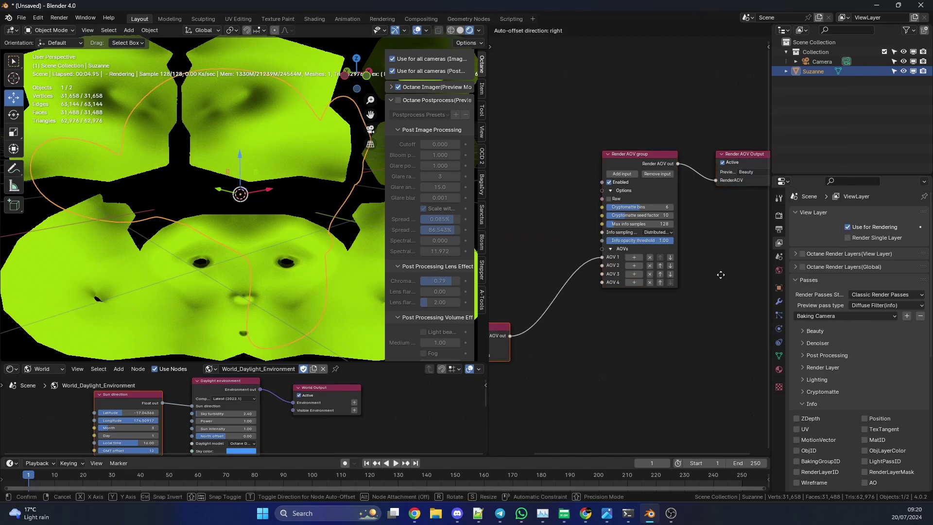
left_click(752, 259)
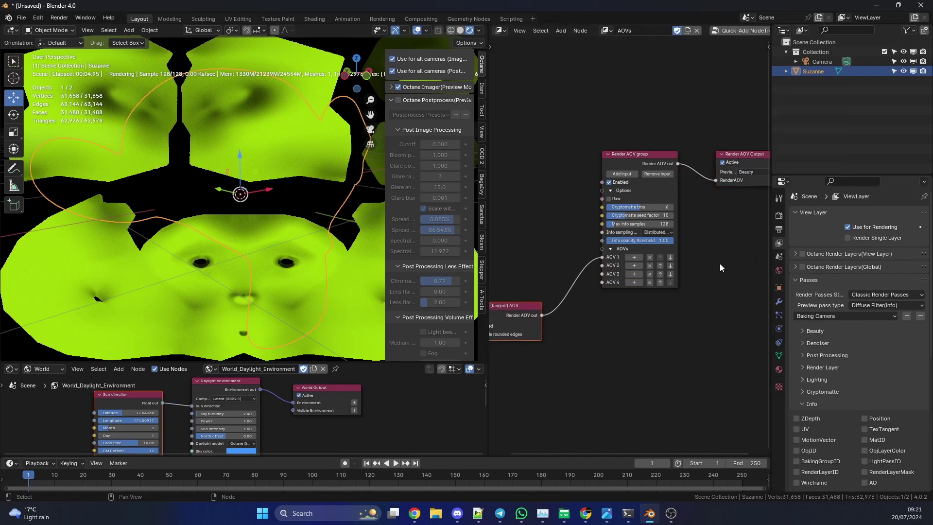